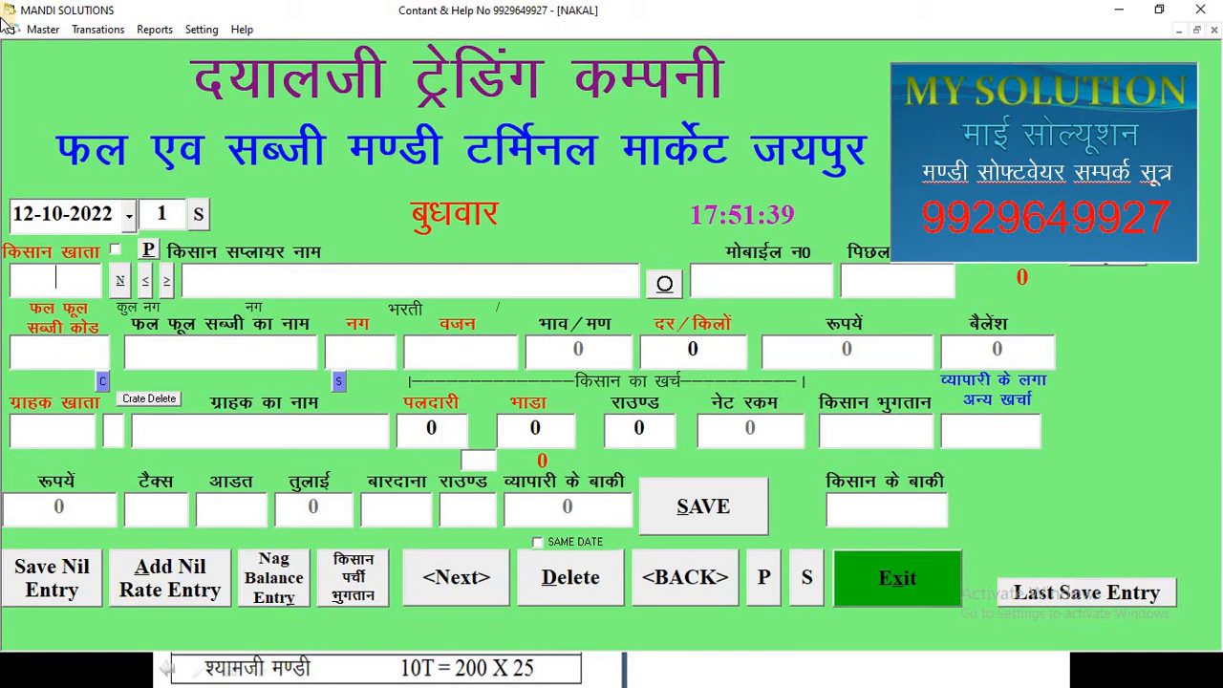
- Check the reference sheet, then select the farmer supplier's account from the account search list
key("alt+Tab")
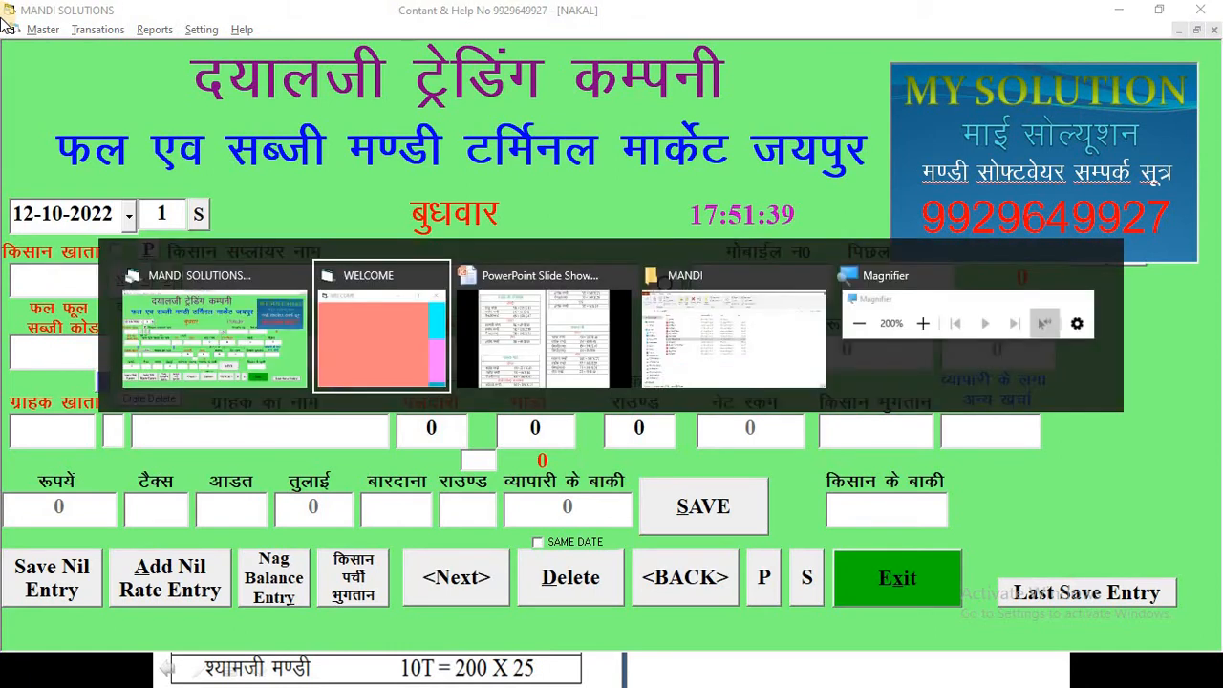
key("alt+Tab")
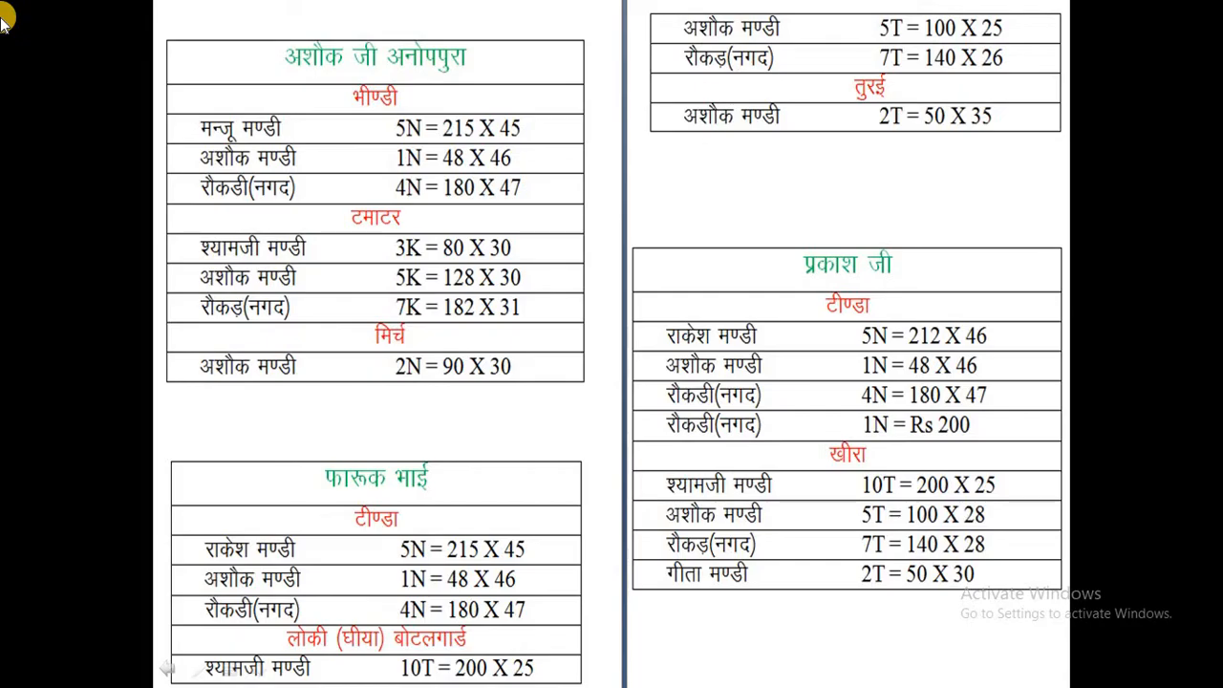
key("alt+Tab")
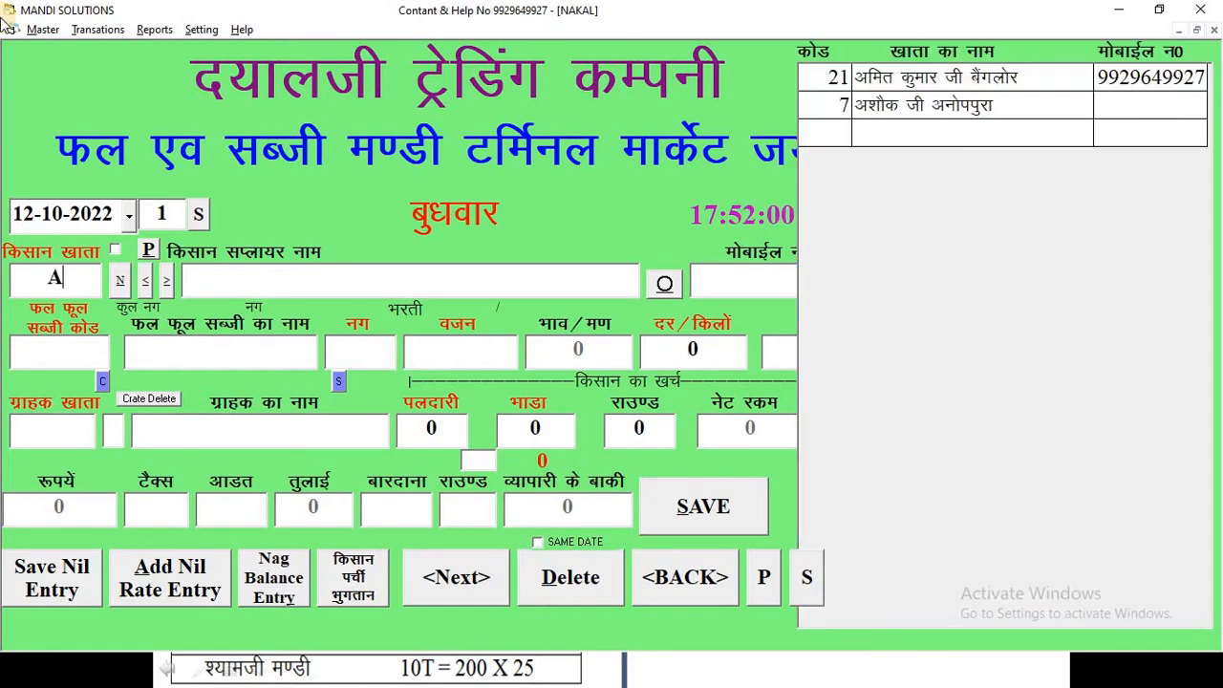
type("A")
key("BackSpace")
type("A")
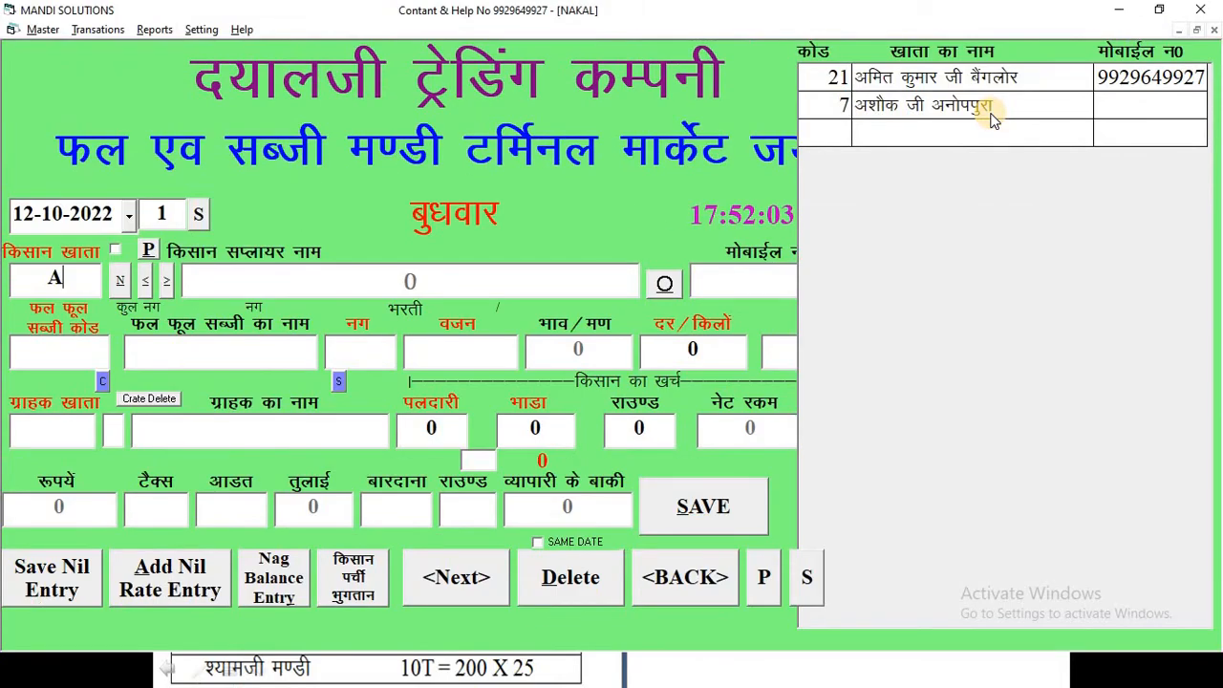
key("Escape")
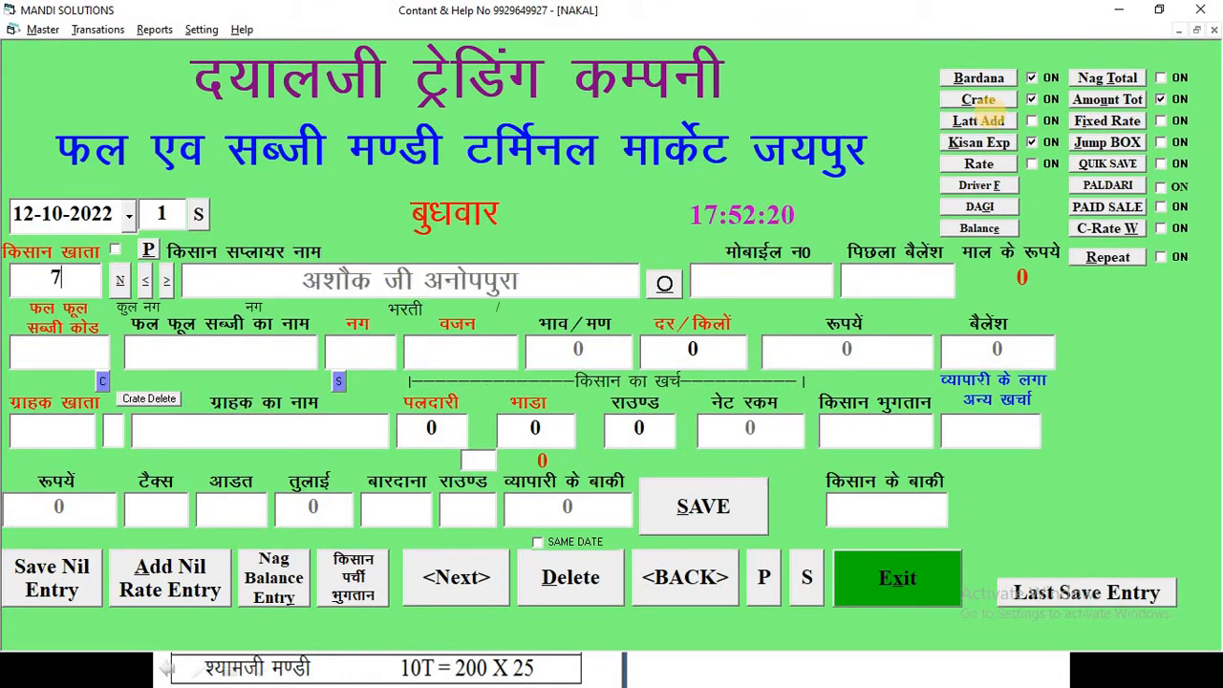
key("BackSpace")
type("A")
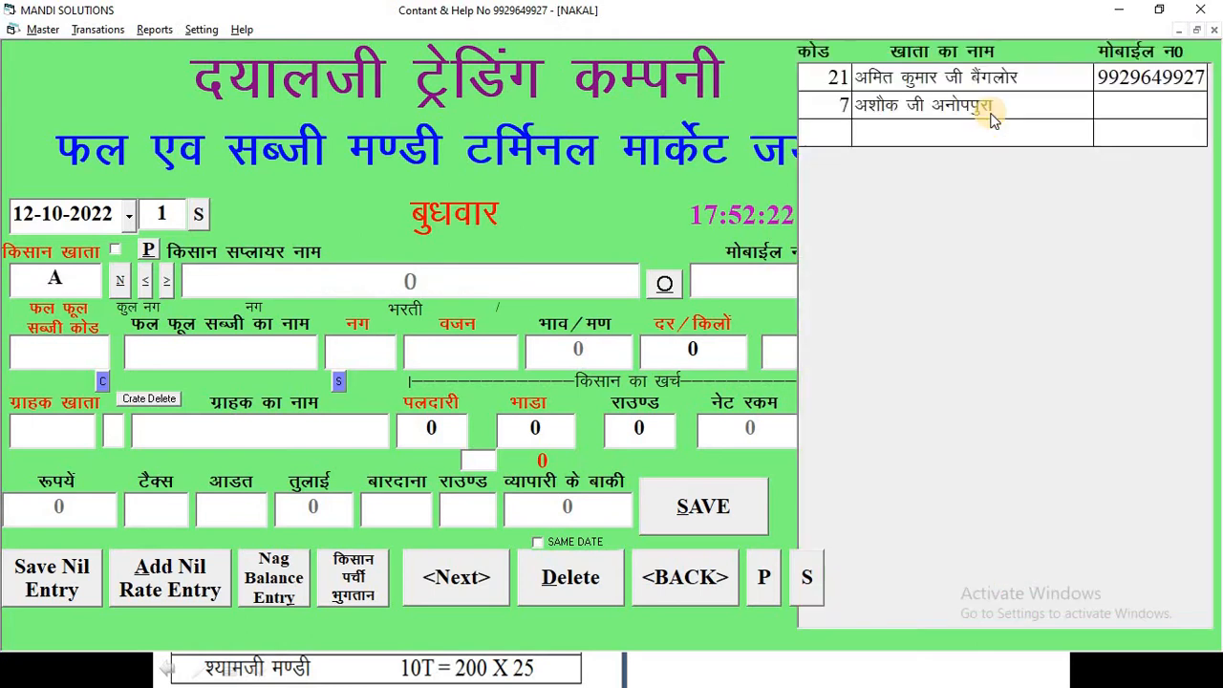
key("Escape")
type("7")
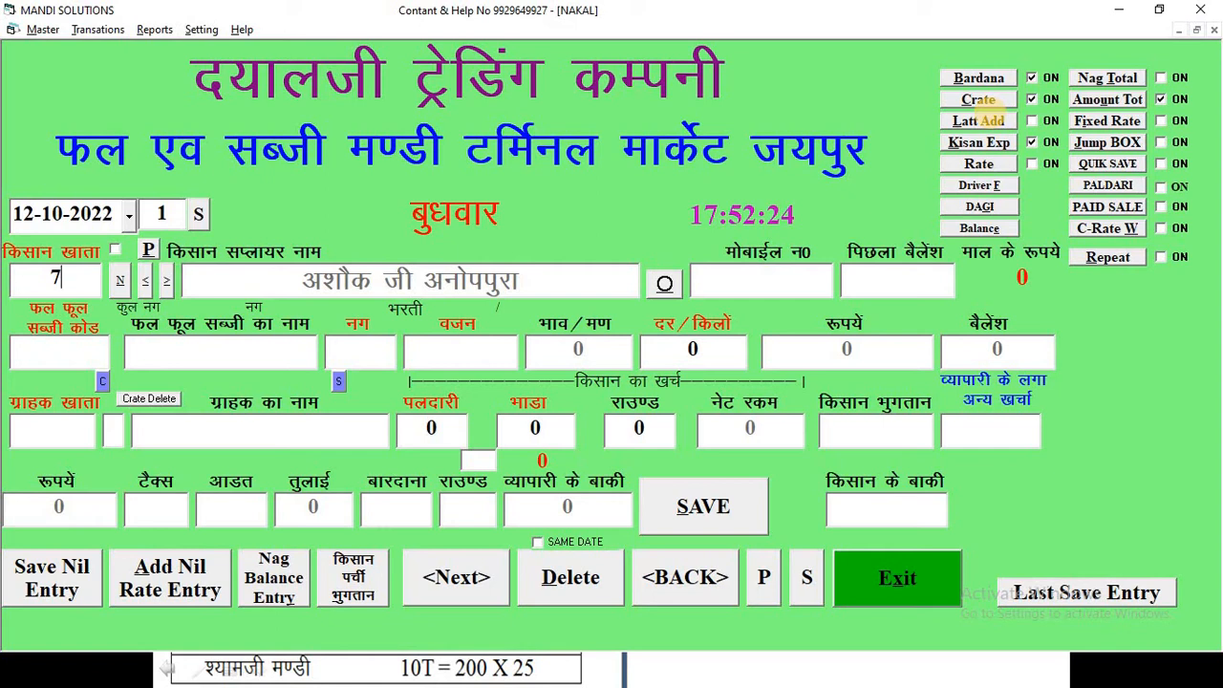
key("Return")
- Select vegetable code 13, भिंडी, as the item for the entry
key("alt+Tab")
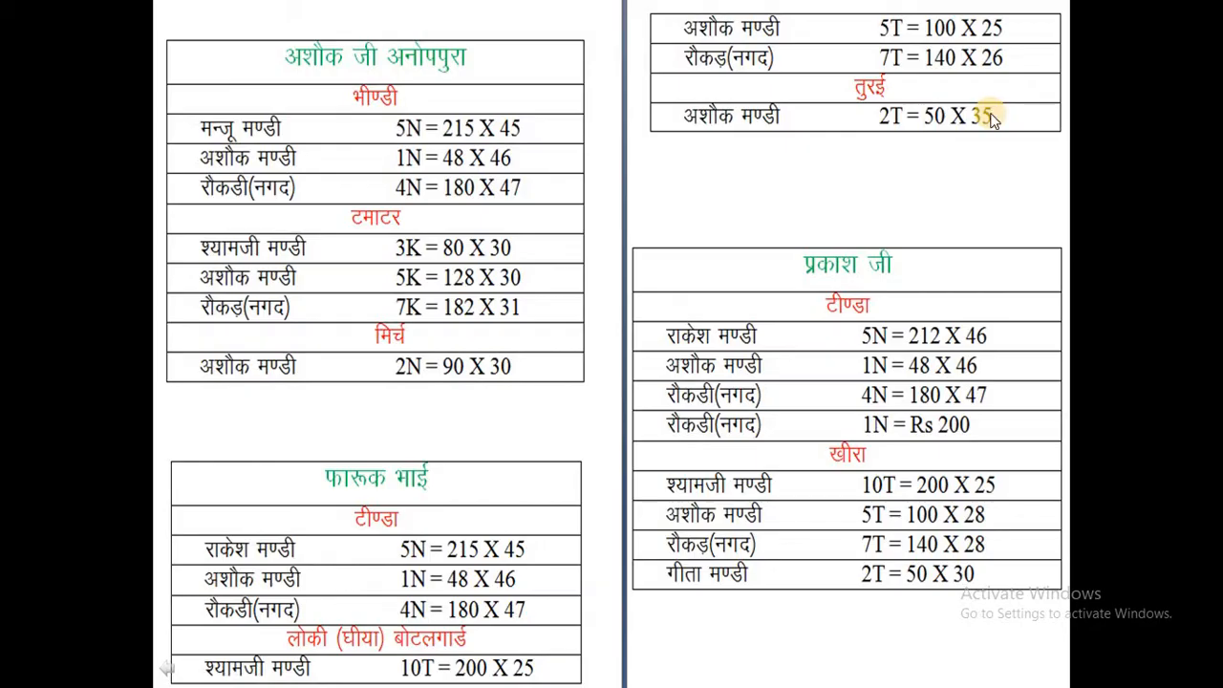
key("alt+Tab")
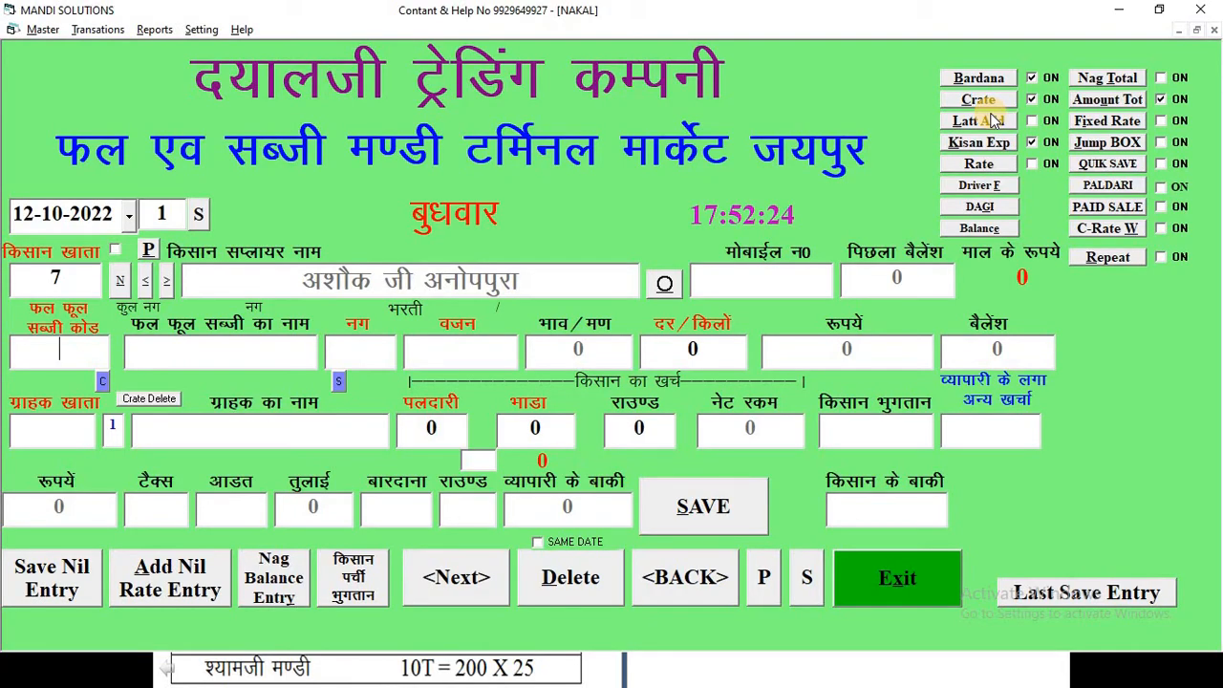
type("B")
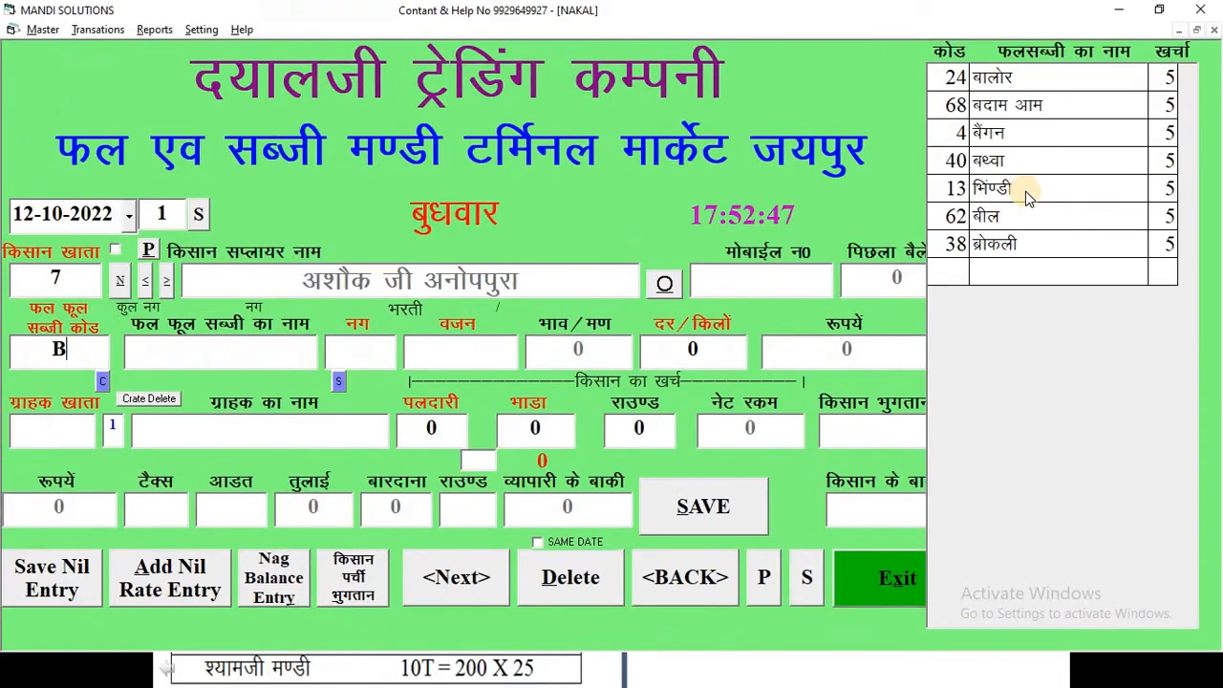
key("BackSpace")
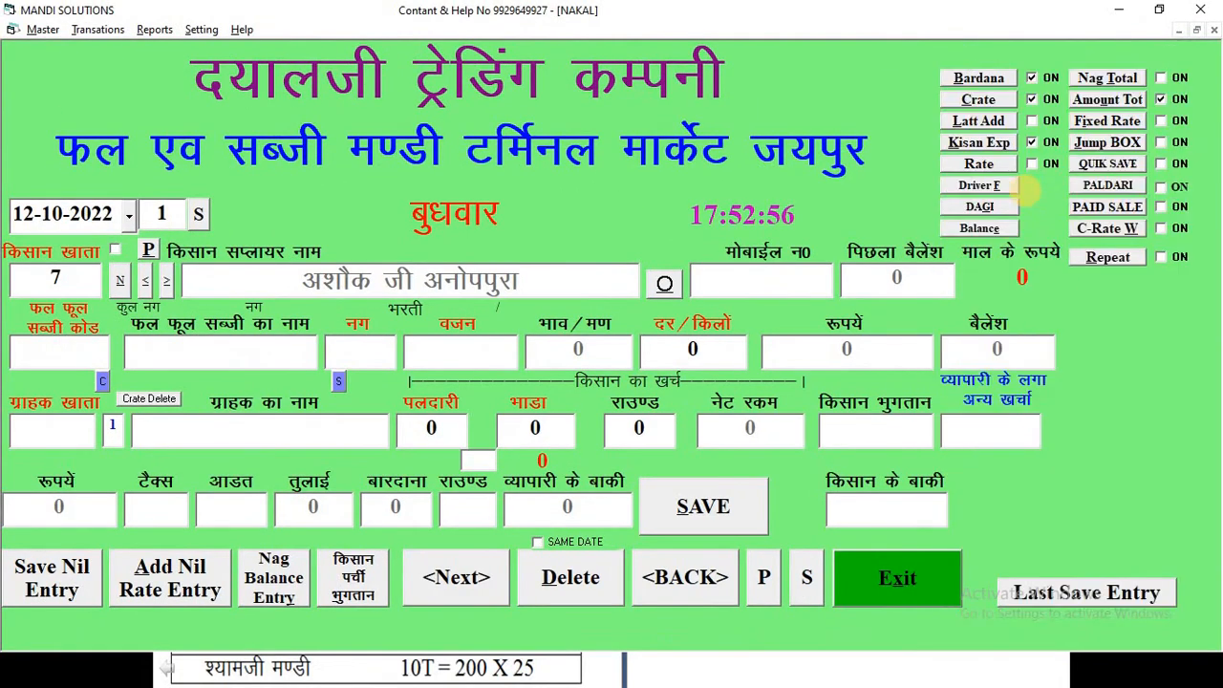
type("13")
key("BackSpace")
key("BackSpace")
type("2")
key("BackSpace")
type("13")
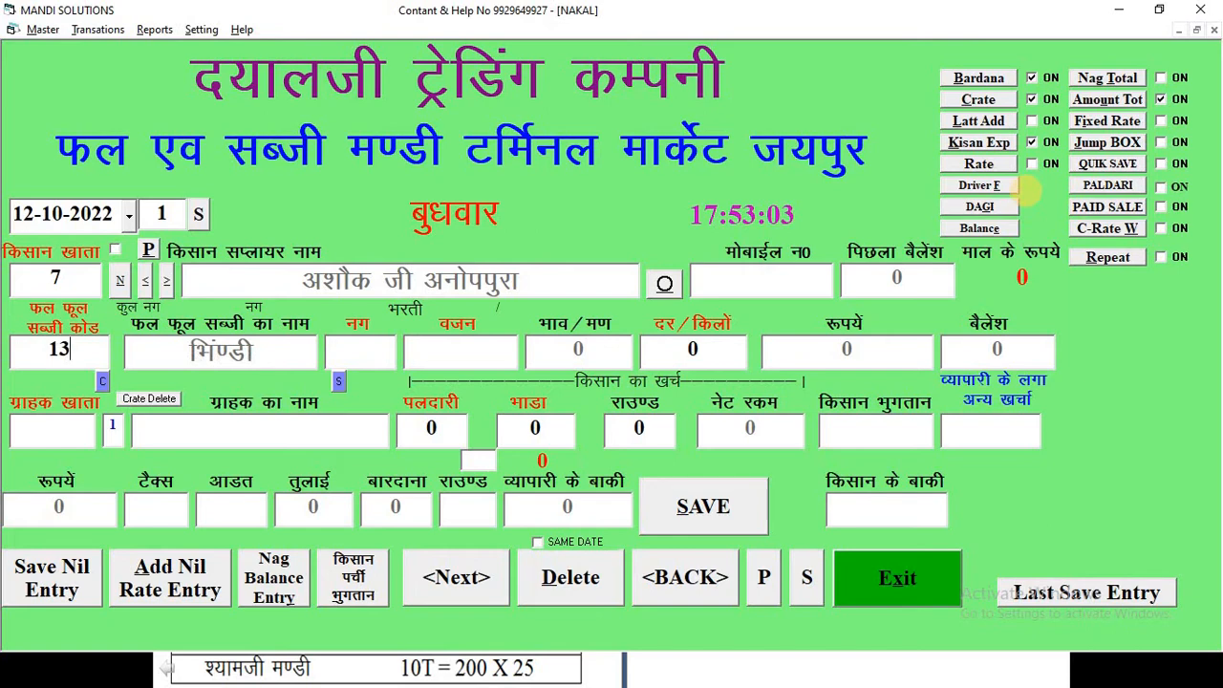
key("Return")
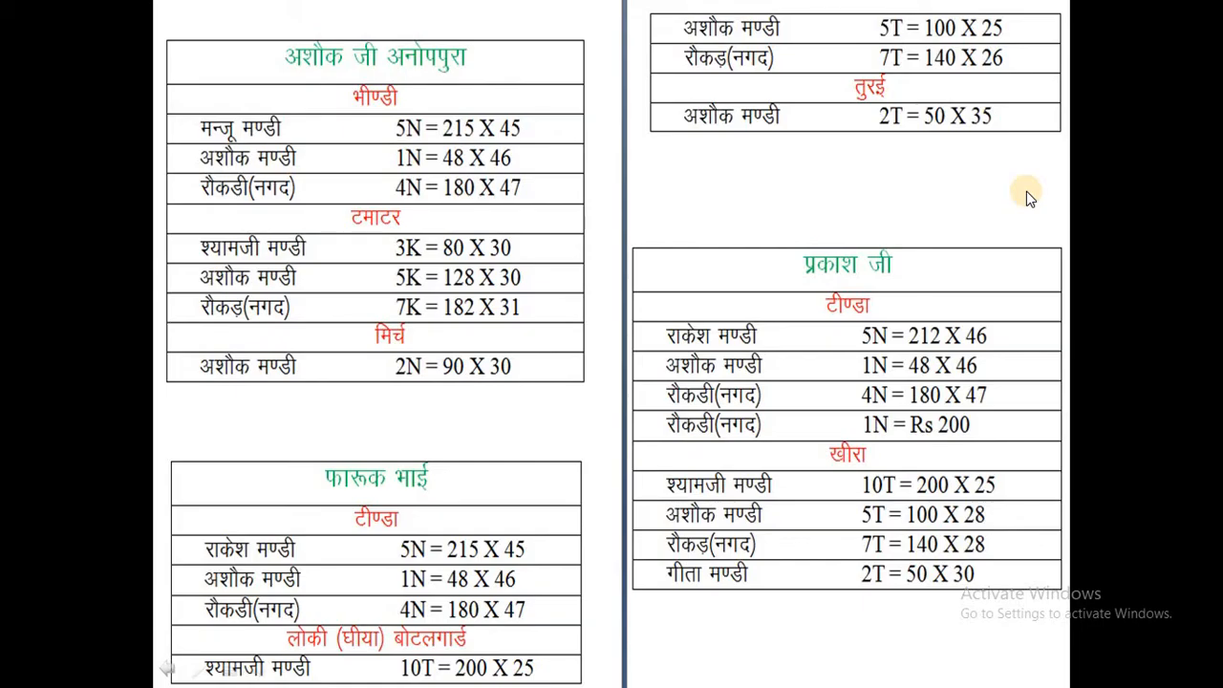
- Enter 5 nag with a weight of 215 for the okra line
key("alt+Tab")
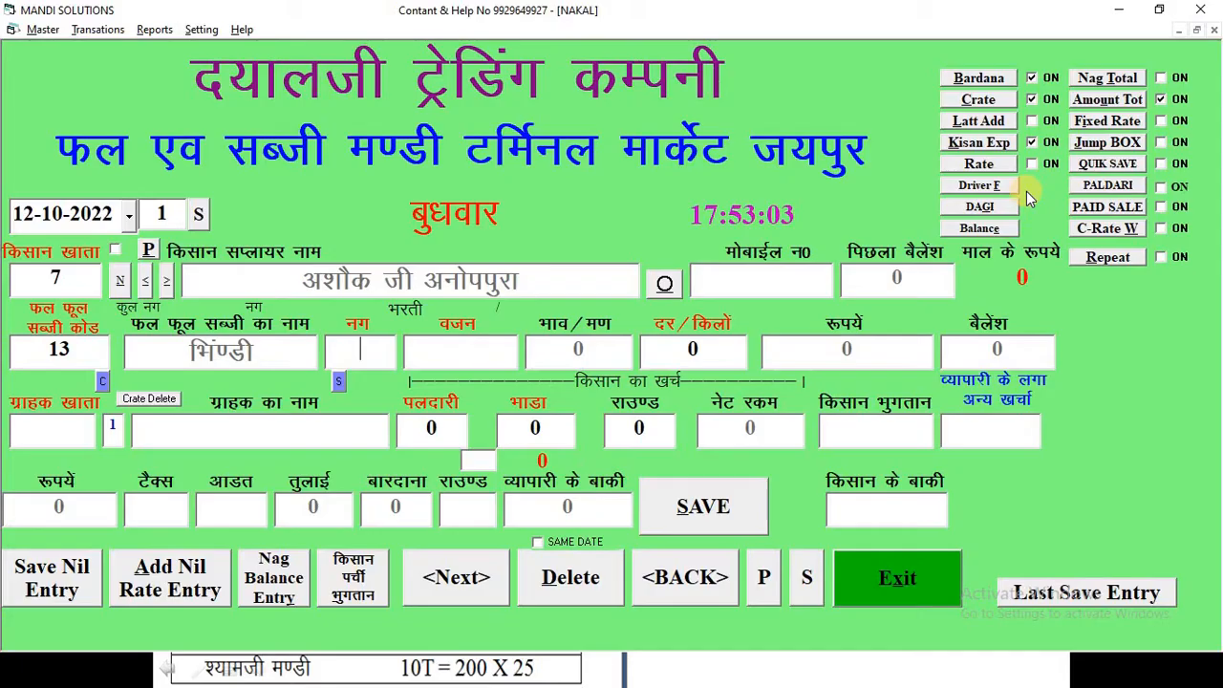
type("5")
key("Return")
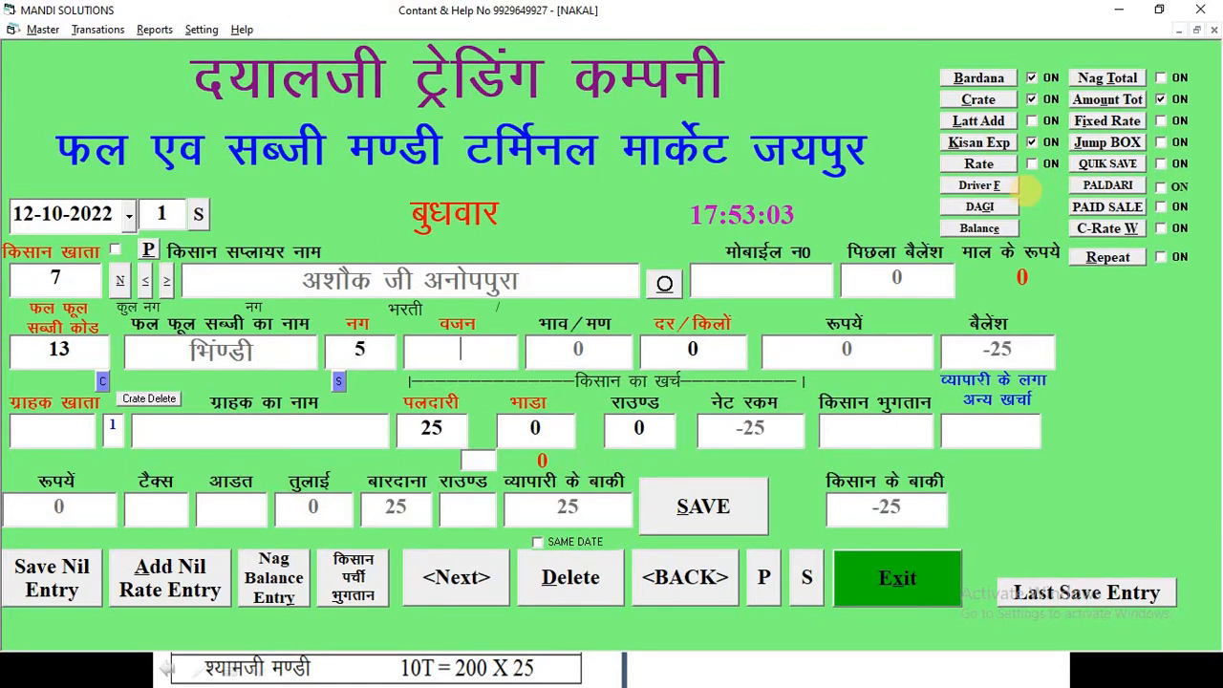
type("215")
key("Return")
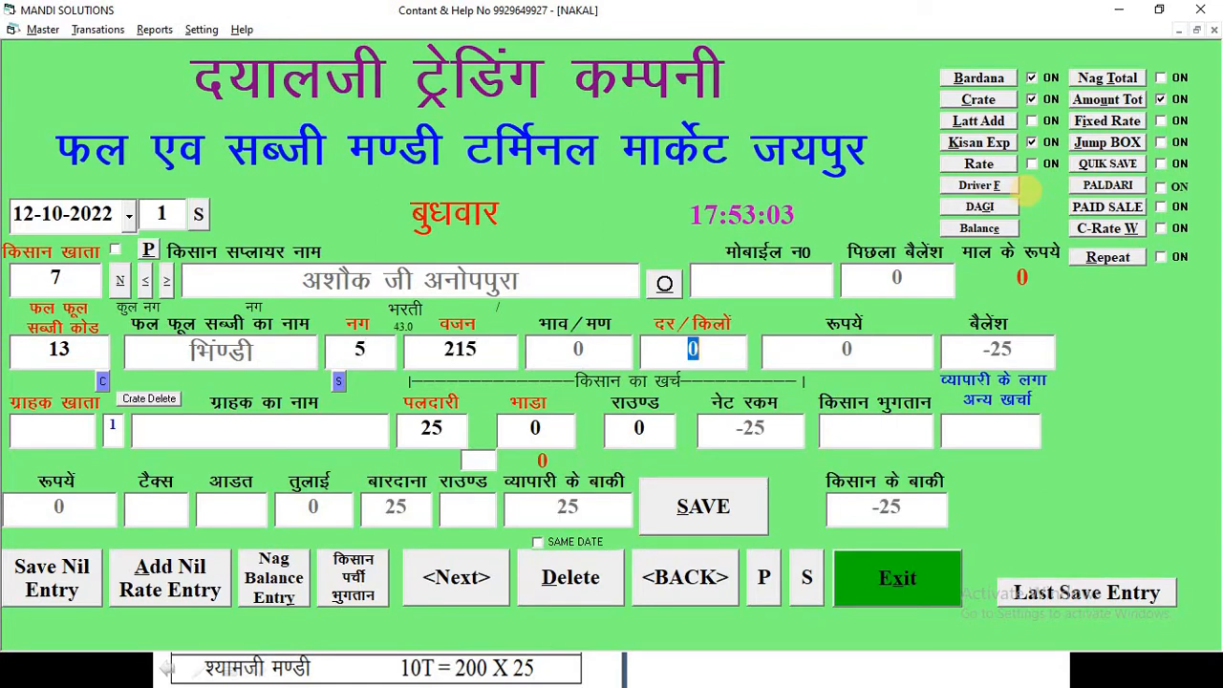
- Set the rate per kilo to 45 for the okra line
key("alt+Tab")
key("alt+Tab")
type("45")
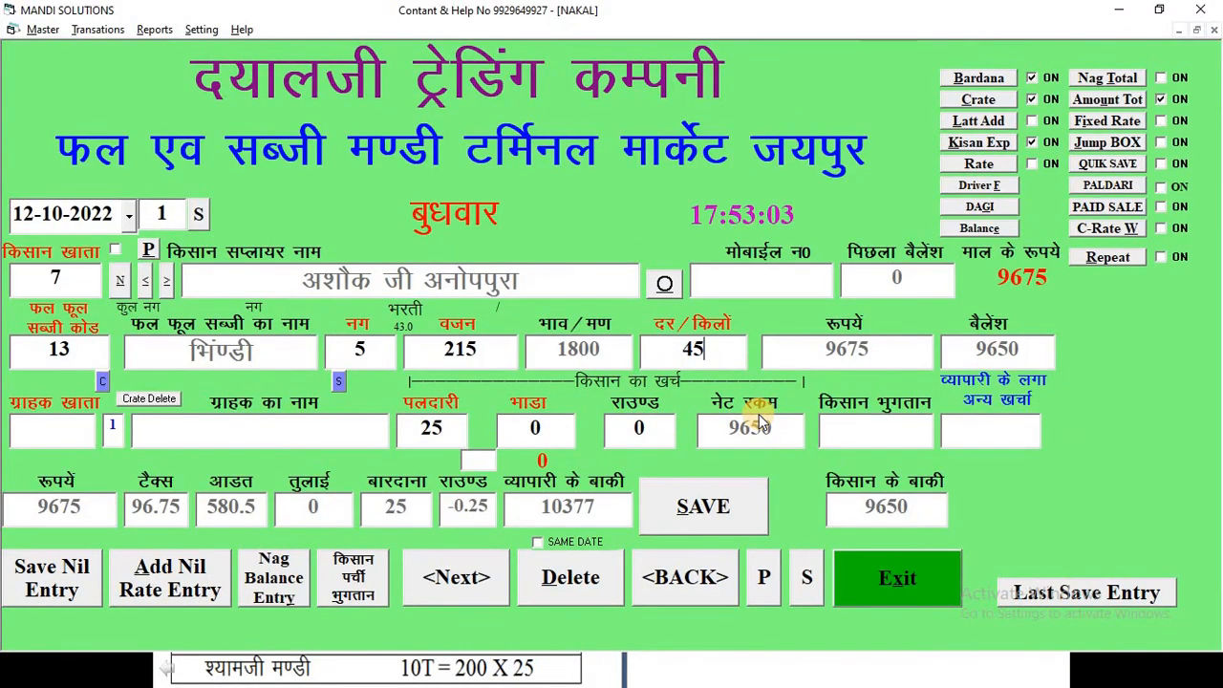
key("Return")
- Search buyer accounts by name and select the first buyer listed for okra on the reference sheet
type("MAN")
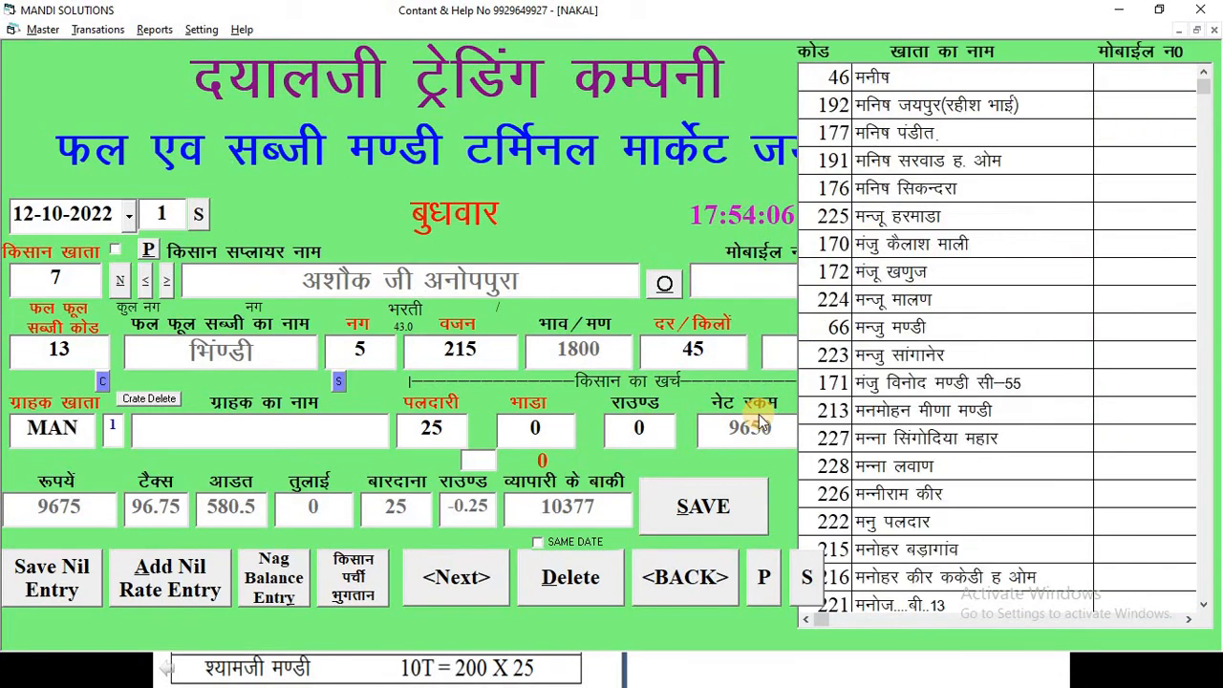
type("JU")
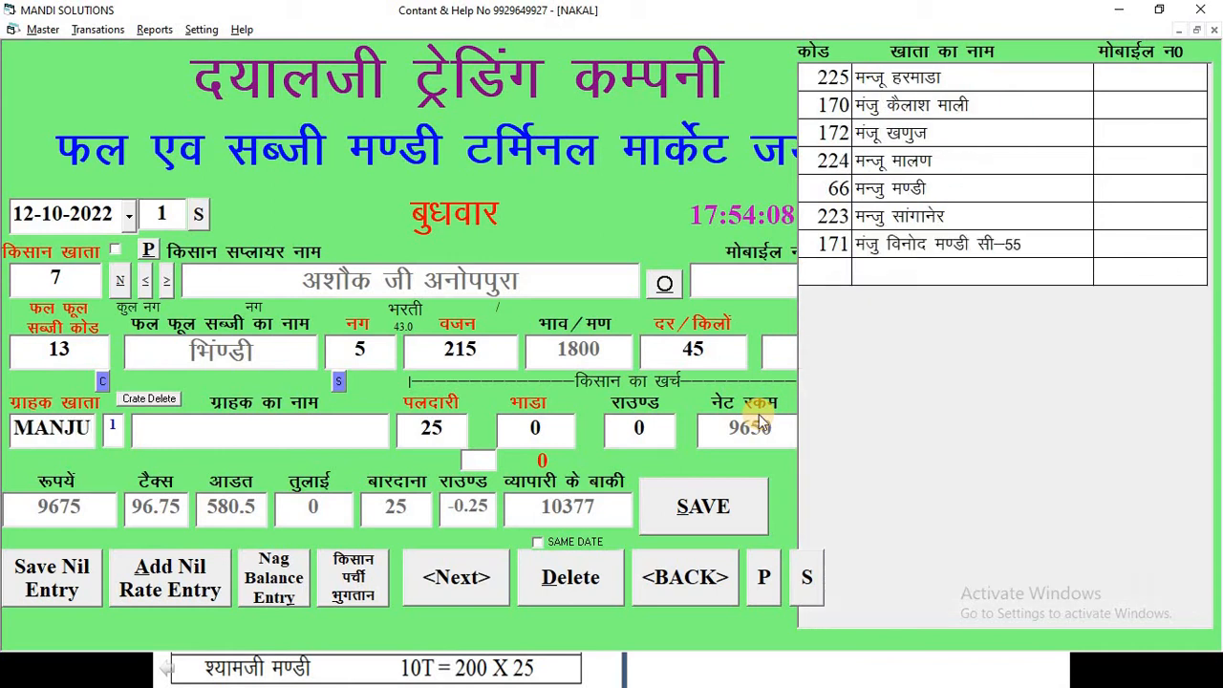
key("Return")
type("66")
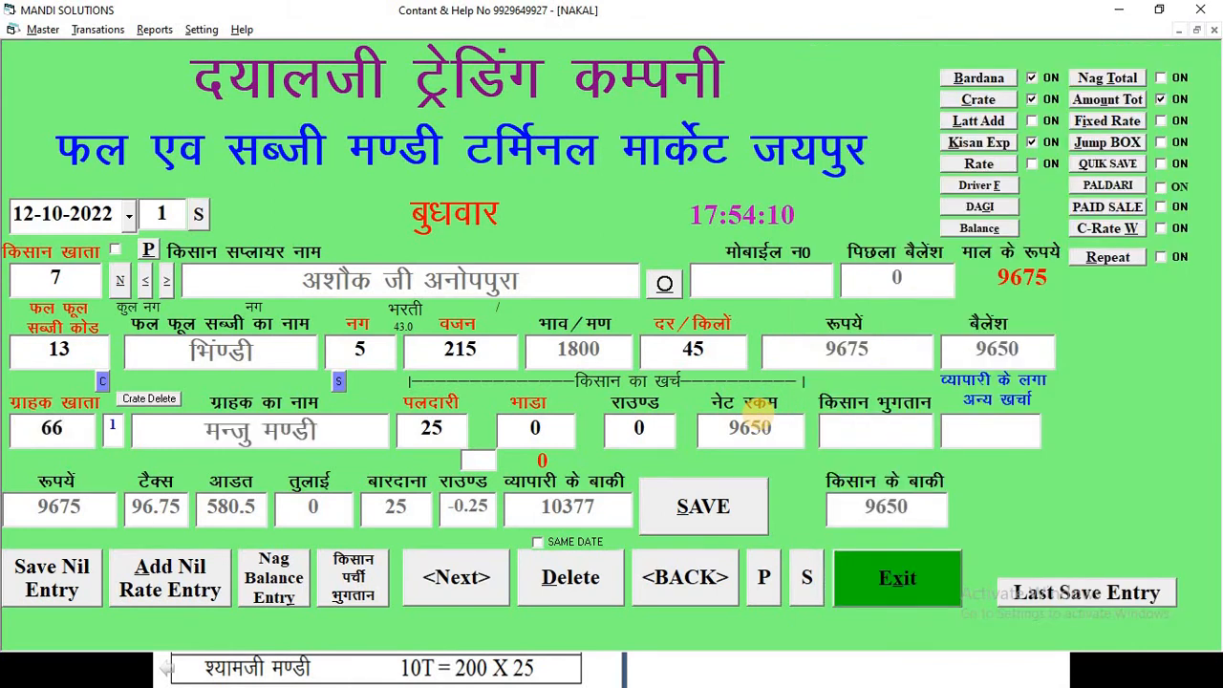
key("Return")
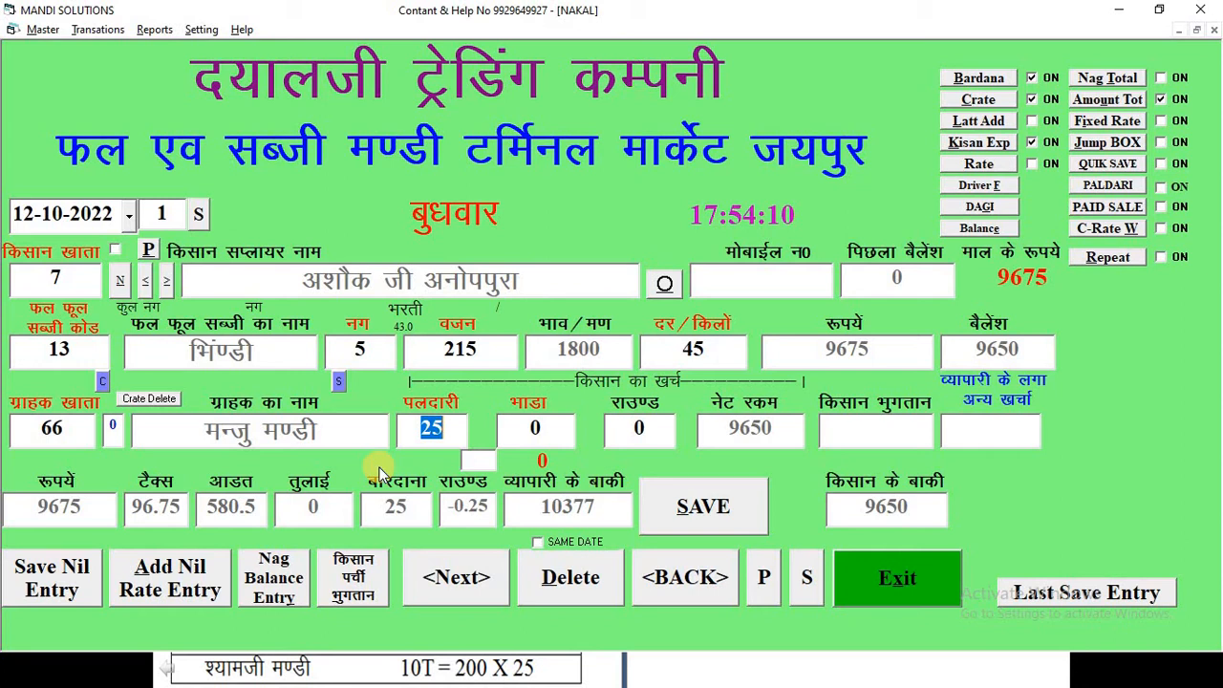
- Enter 0 as the farmer payment and save the first okra sale entry
key("Return")
key("Return")
key("alt+Tab")
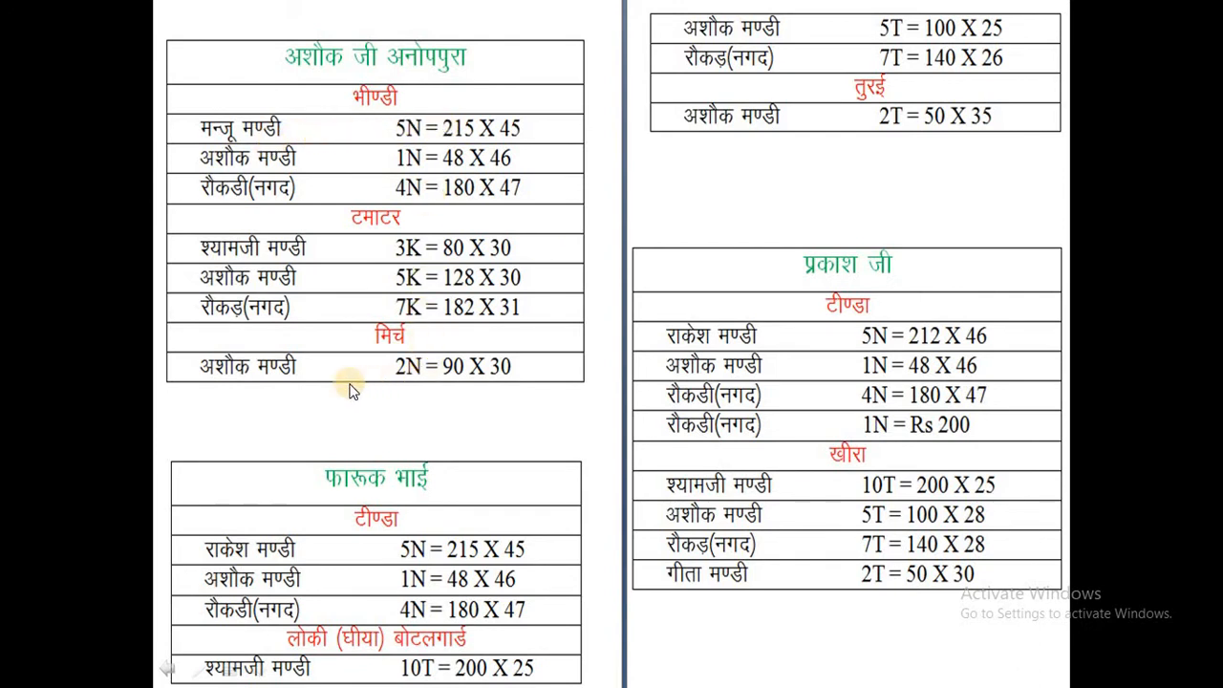
key("alt+Tab")
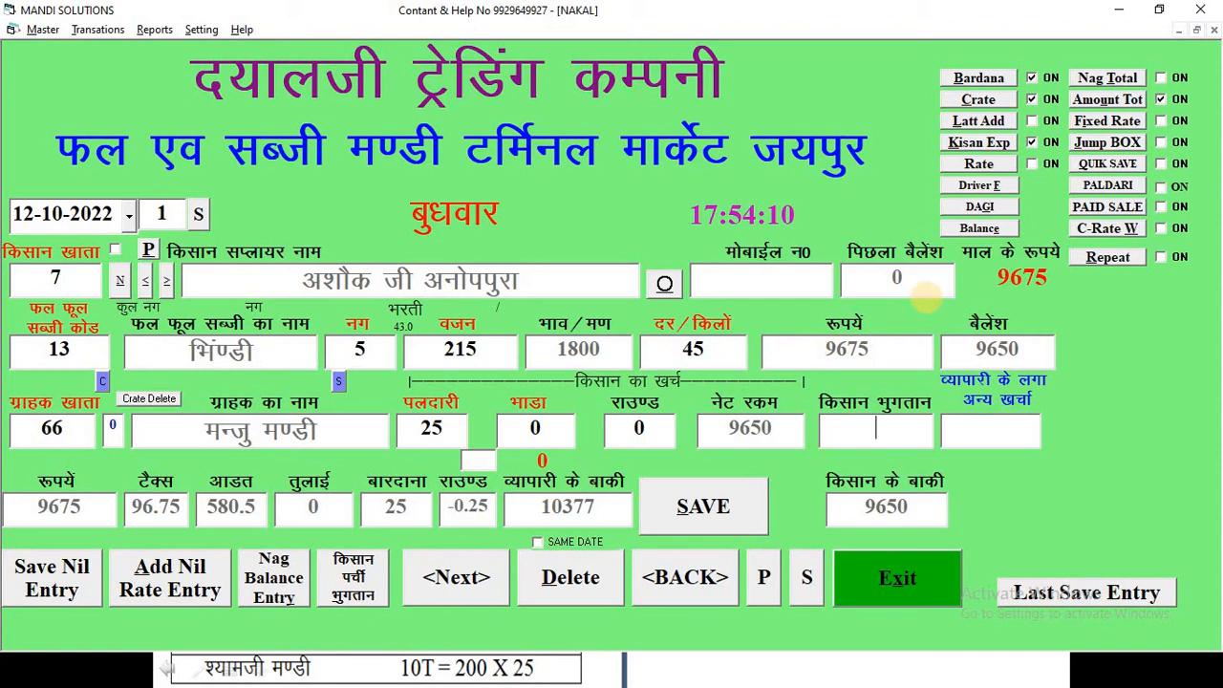
type("0")
key("Return")
key("Return")
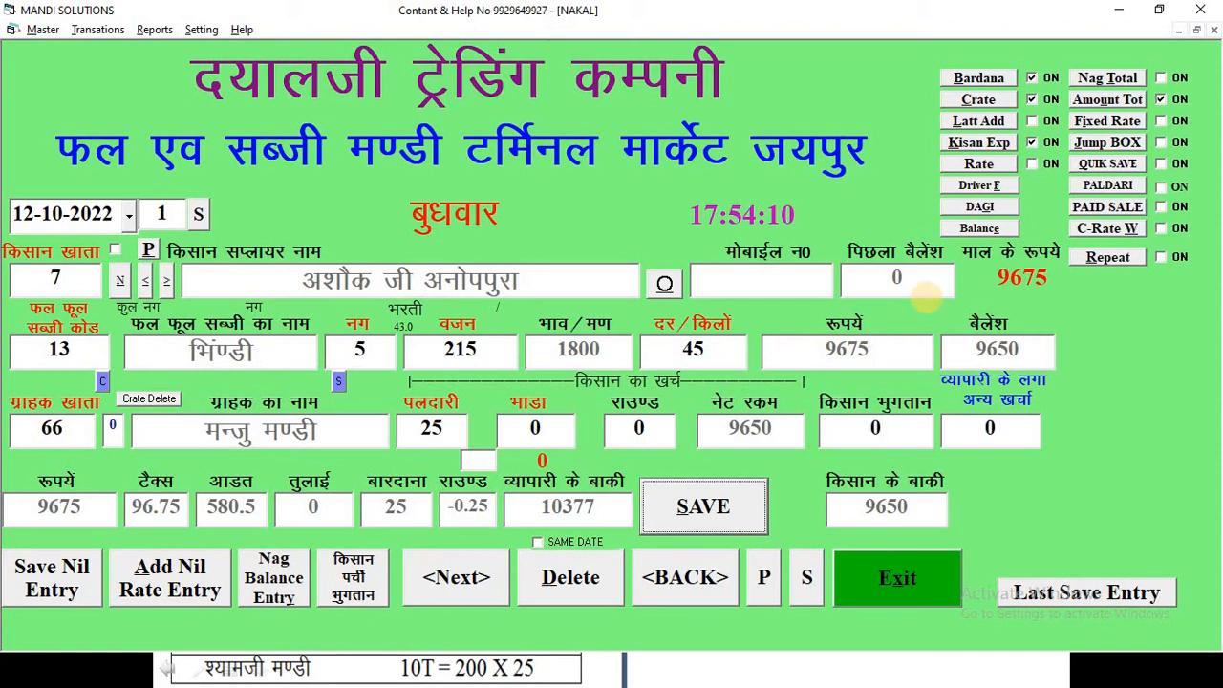
key("Return")
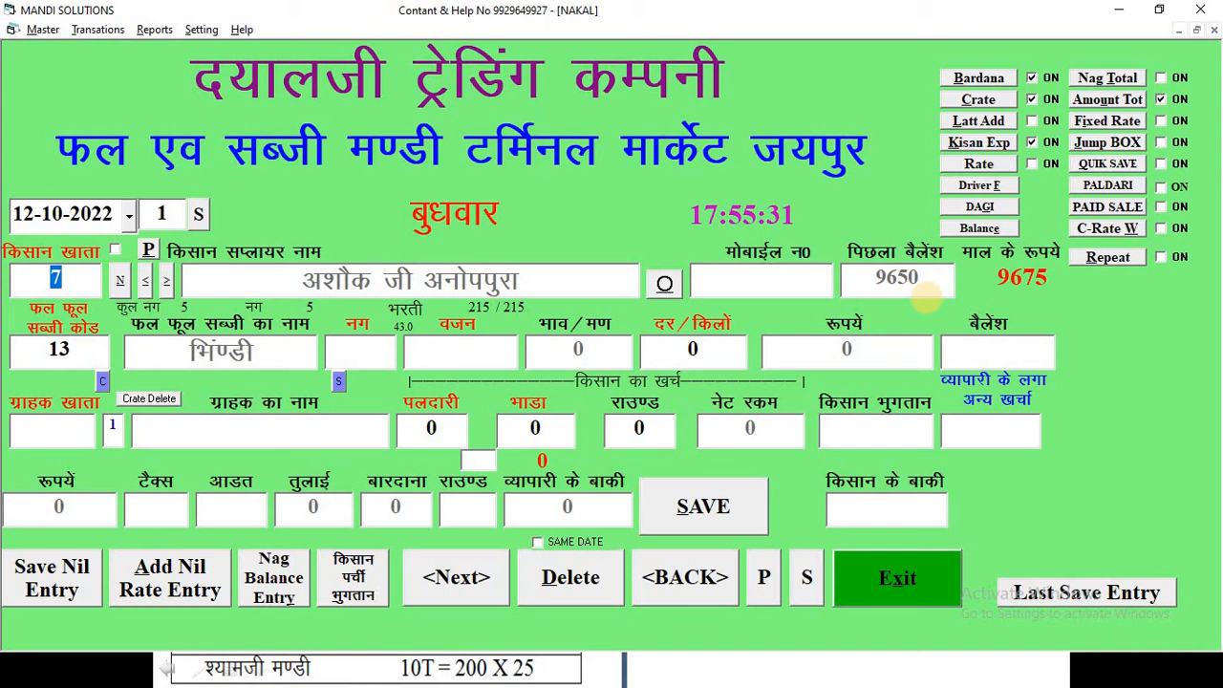
- Add a second okra line of 1 nag, weight 48, at 46 per kilo
key("Return")
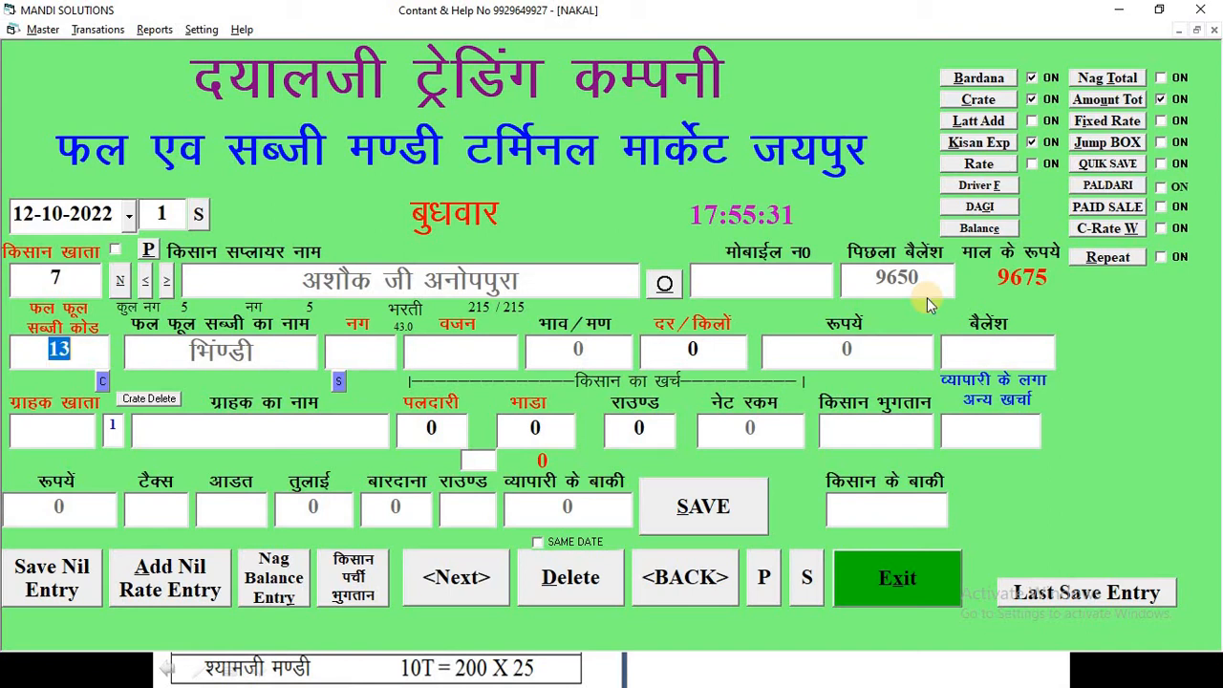
key("Return")
key("alt+Tab")
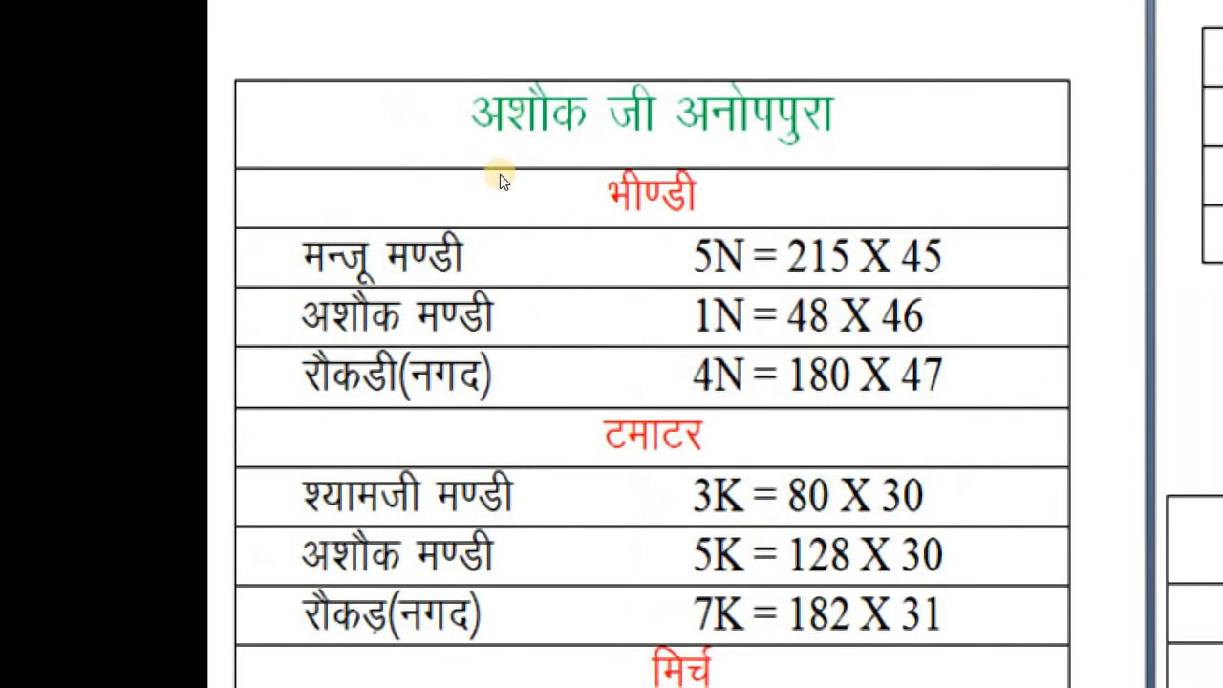
key("alt+Tab")
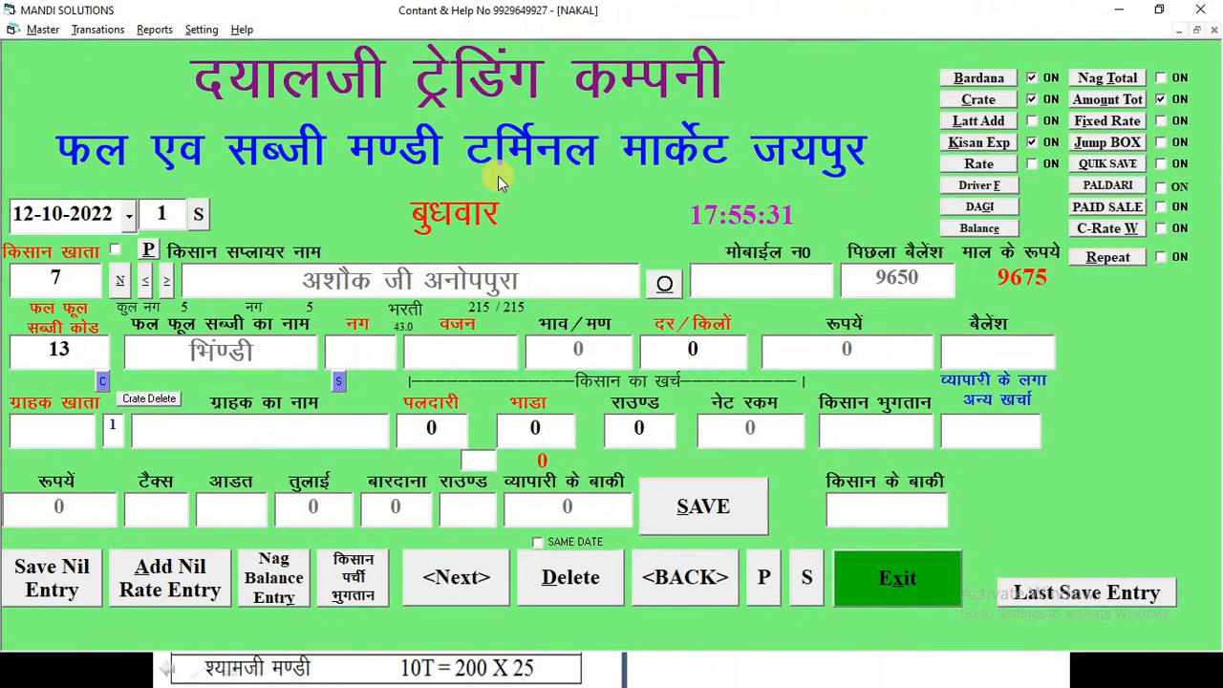
type("1")
key("Return")
type("48")
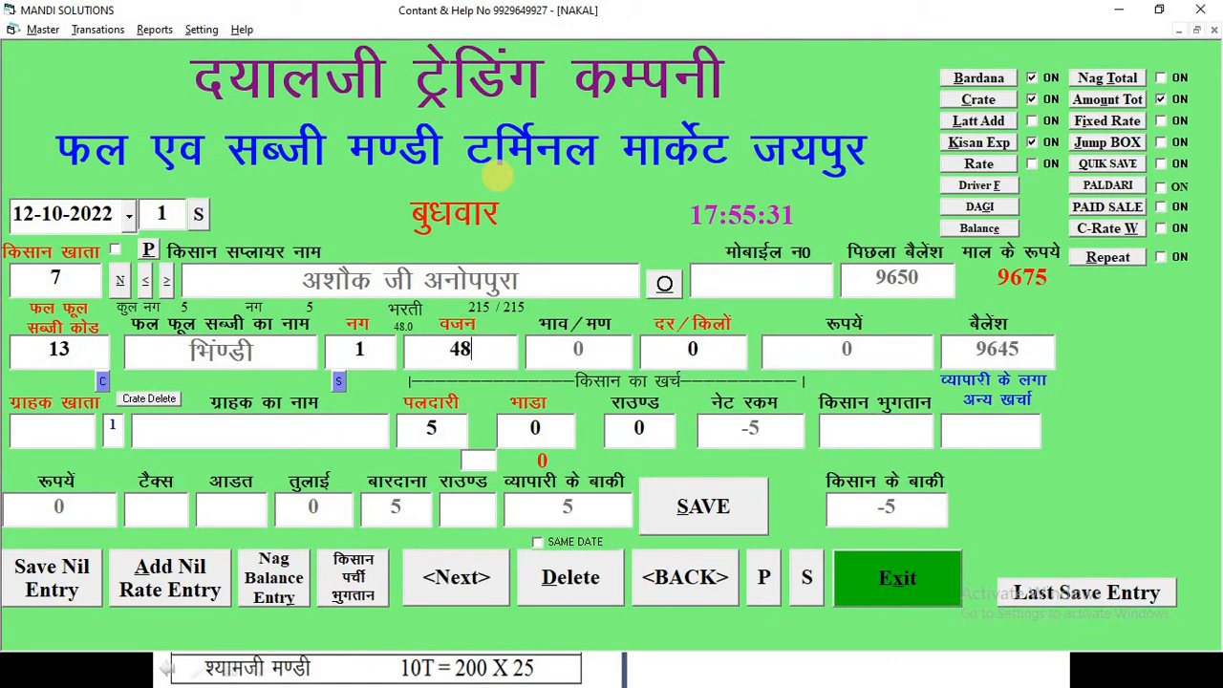
key("Return")
type("46")
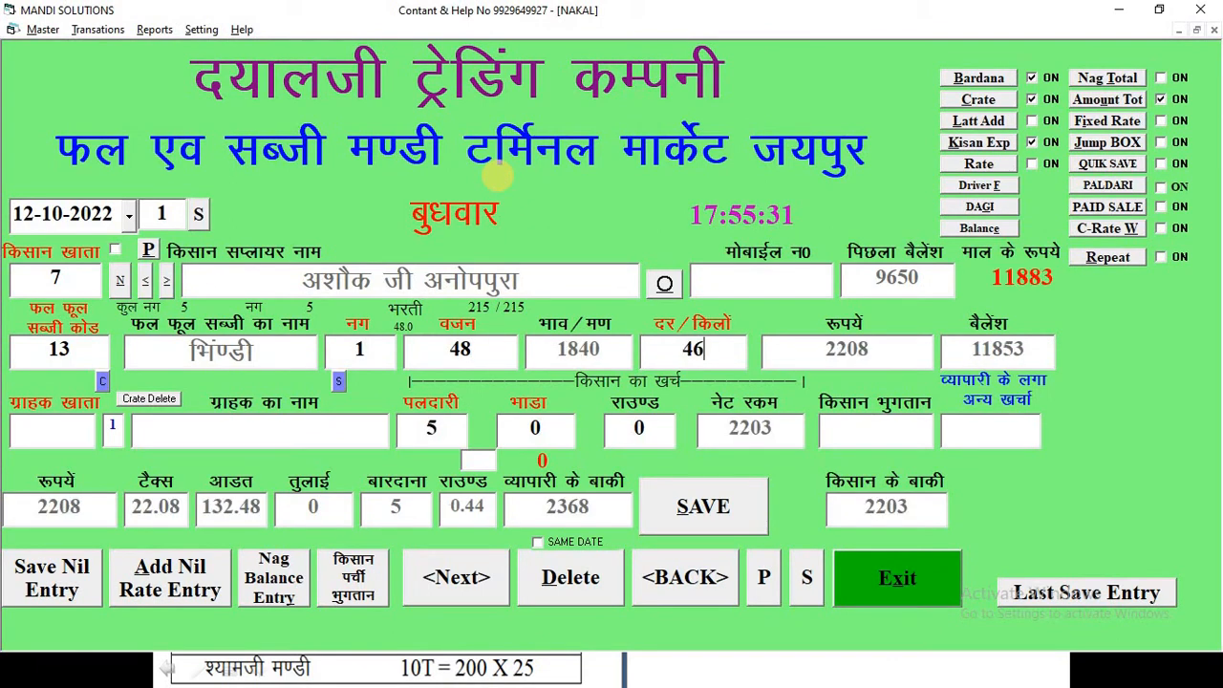
key("Return")
- Select the second buyer from the reference sheet for the 1-nag okra line
key("alt+Tab")
key("alt+Tab")
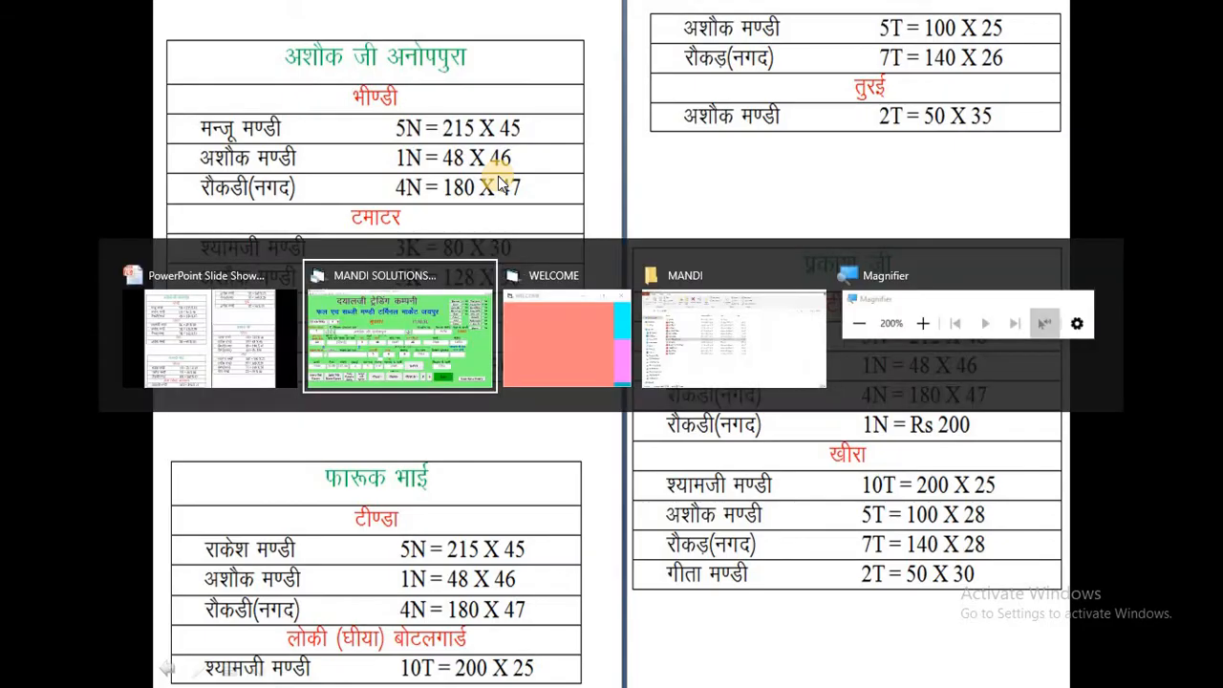
type("104")
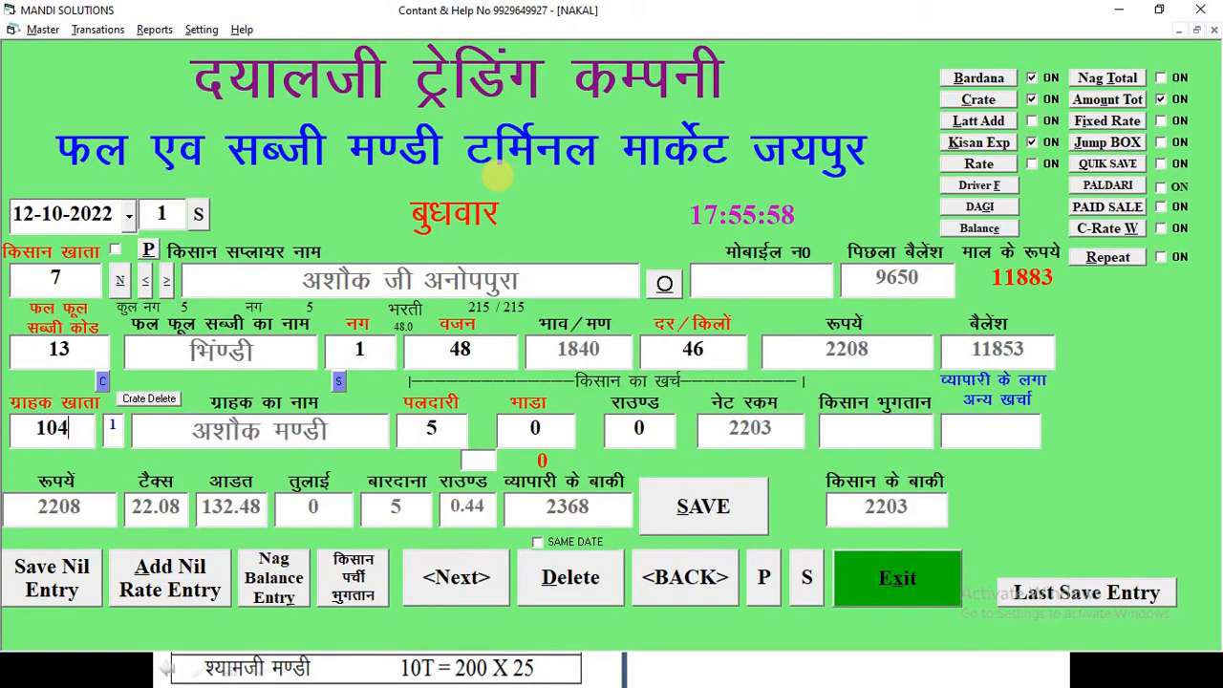
key("Return")
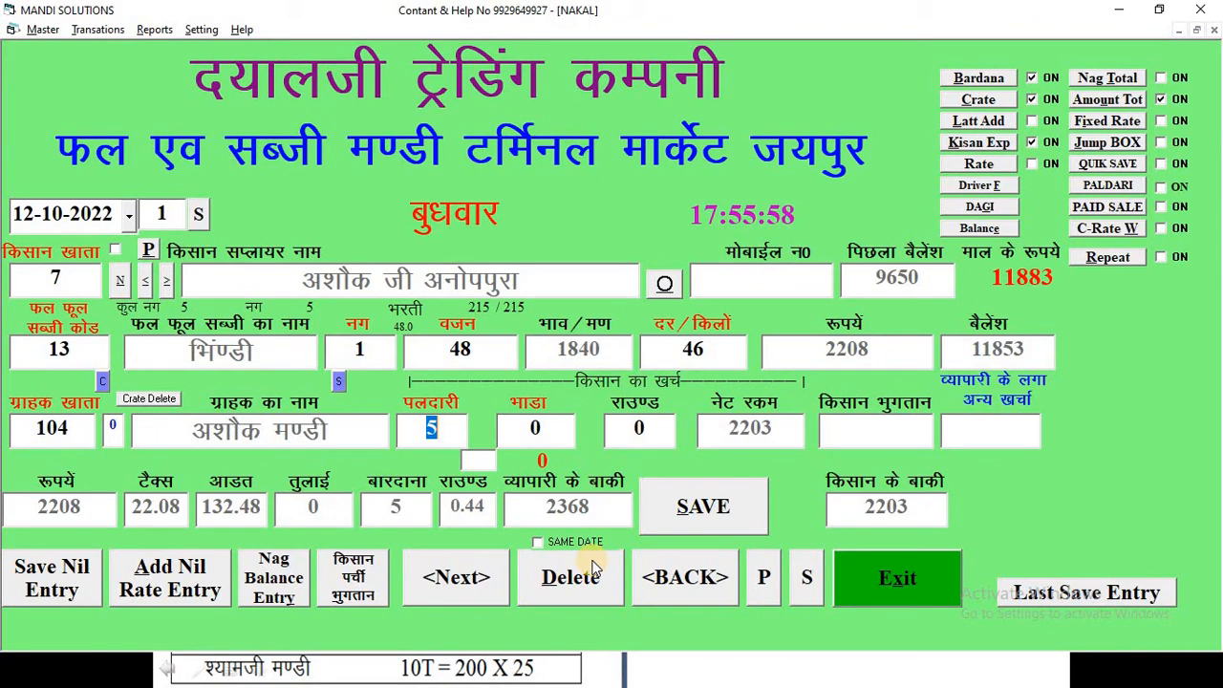
- Confirm the remaining charges and save the second okra sale entry
key("Return")
key("Return")
key("Return")
key("Return")
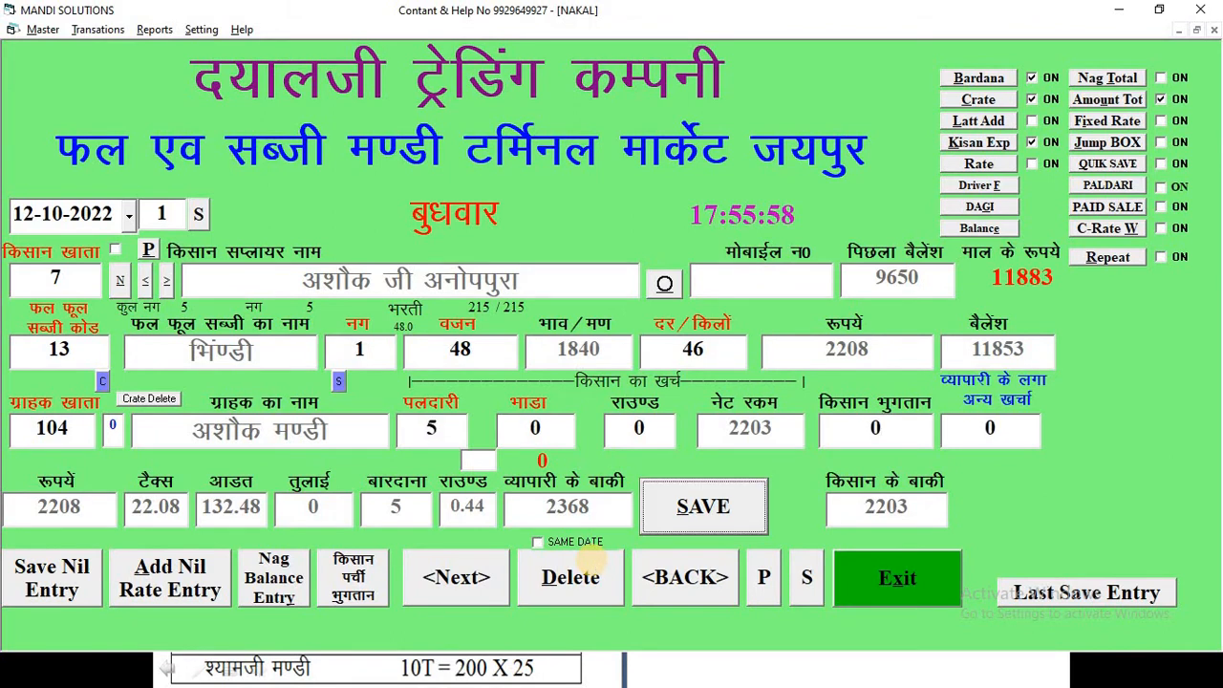
key("Return")
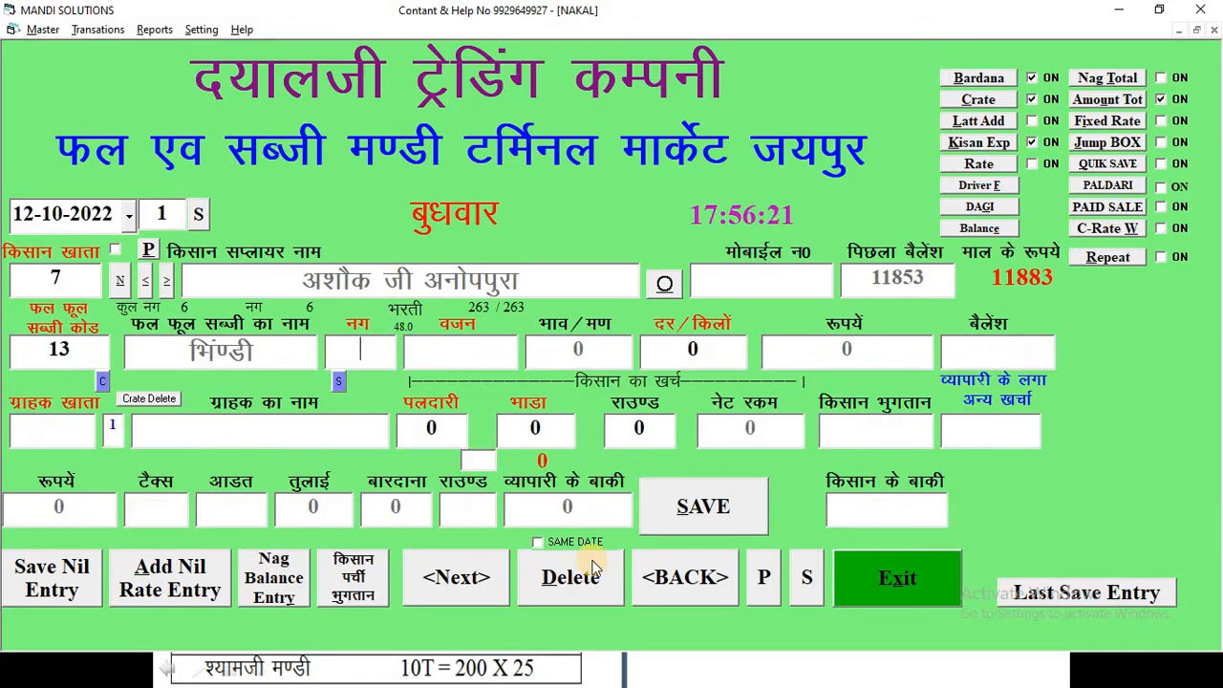
key("alt+Tab")
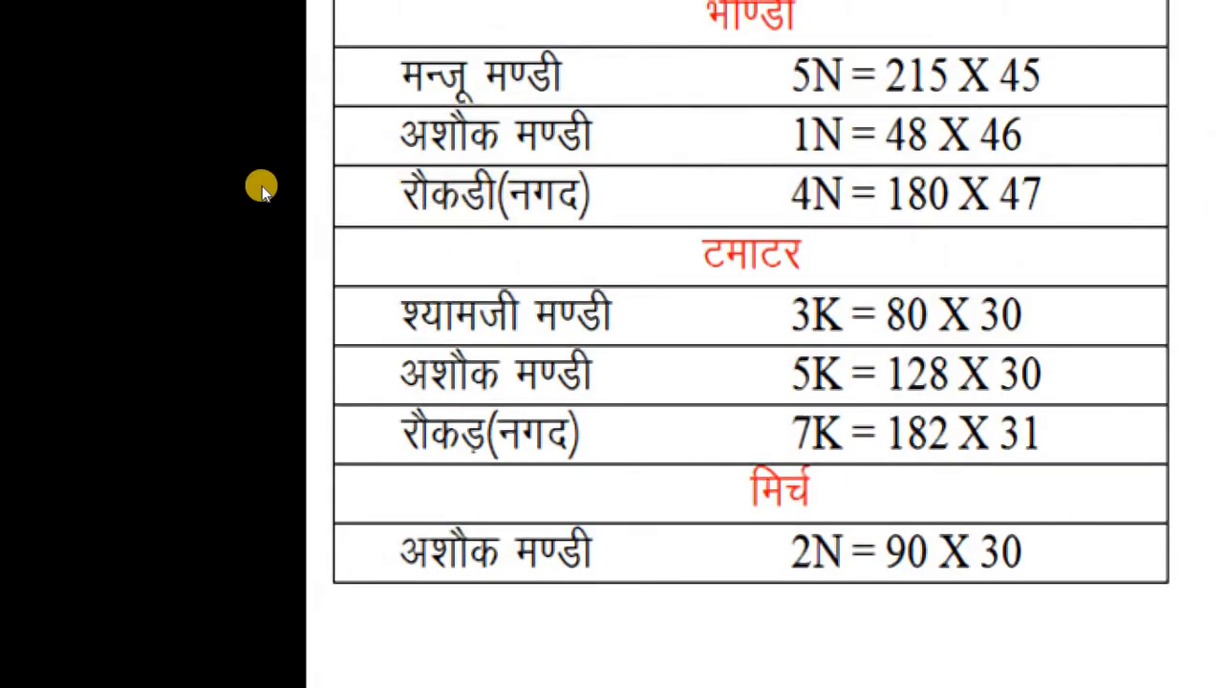
- Add a third okra line of 4 nag, weight 180, at 47 per kilo from the reference sheet
key("Escape")
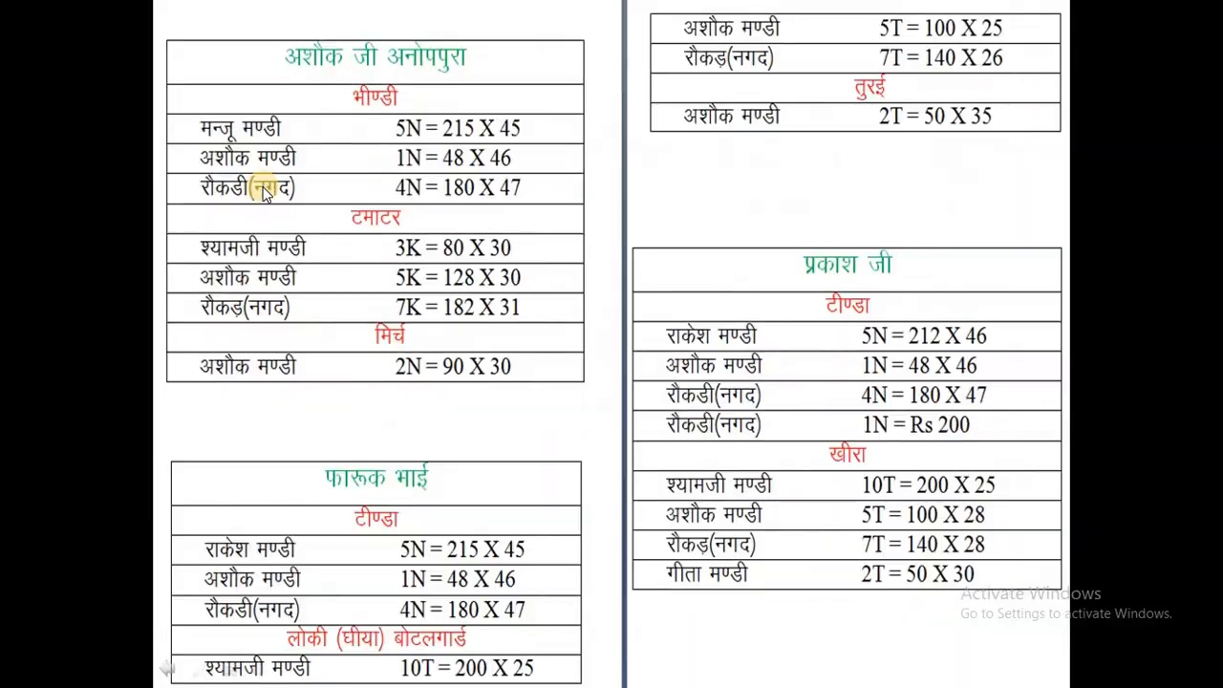
key("alt+Tab")
type("4")
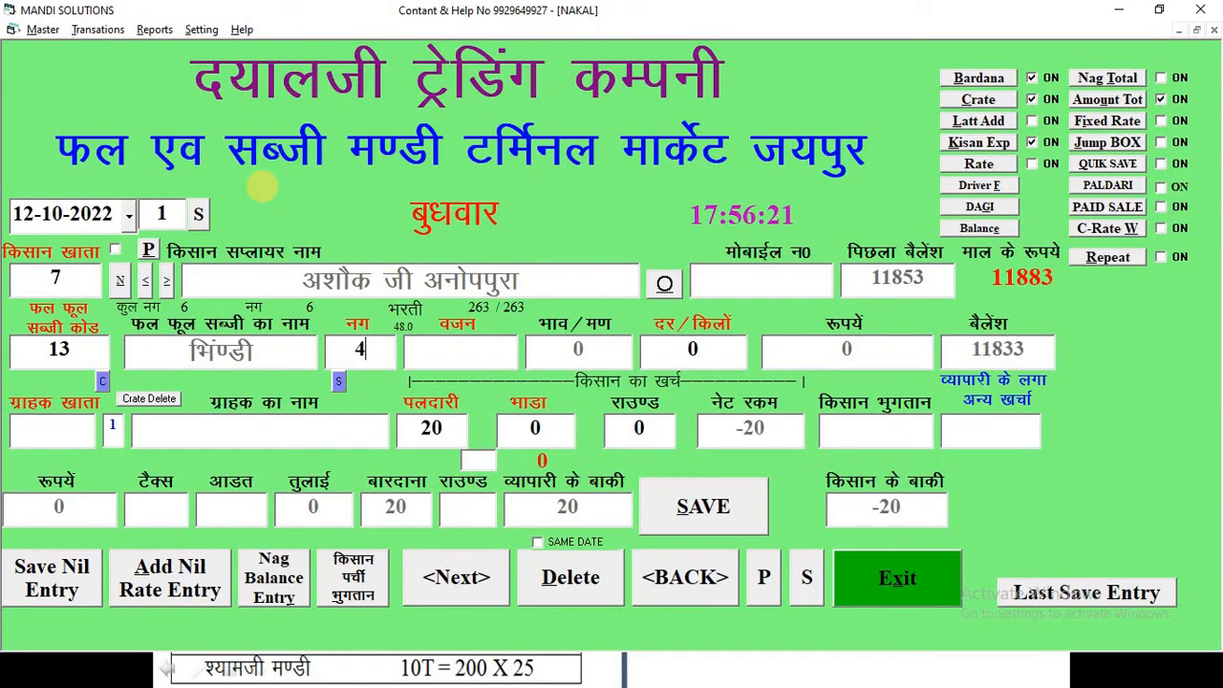
key("Return")
type("180")
key("Return")
type("4")
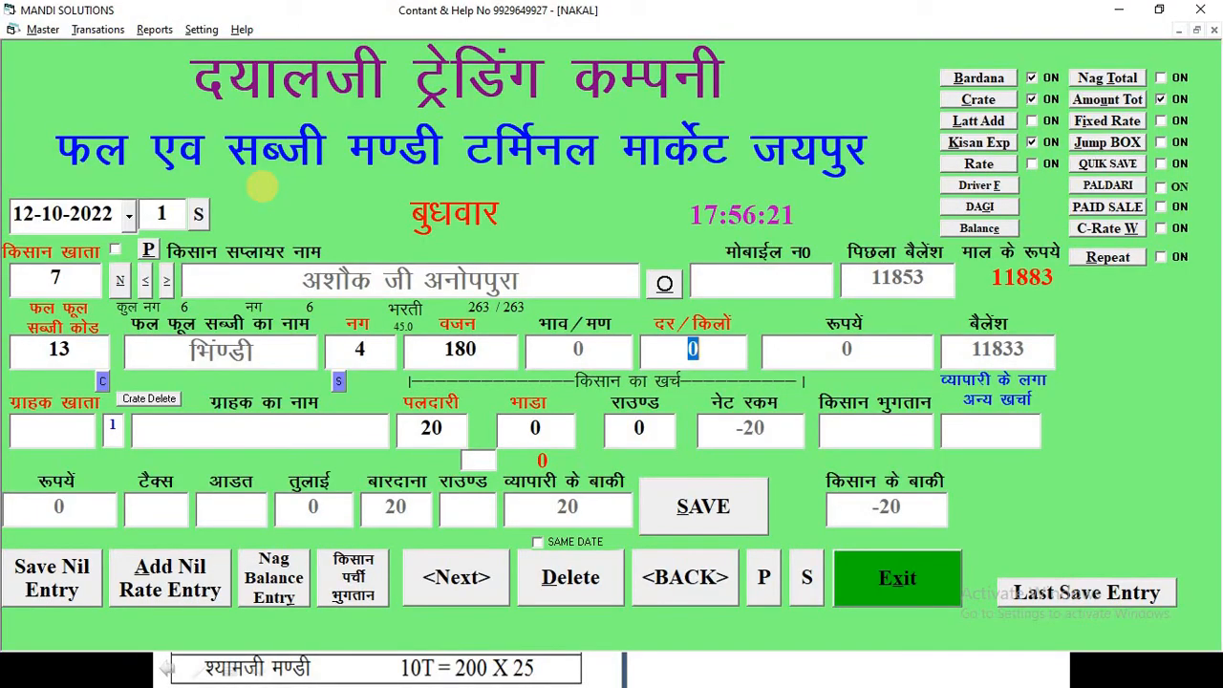
key("Return")
type("7")
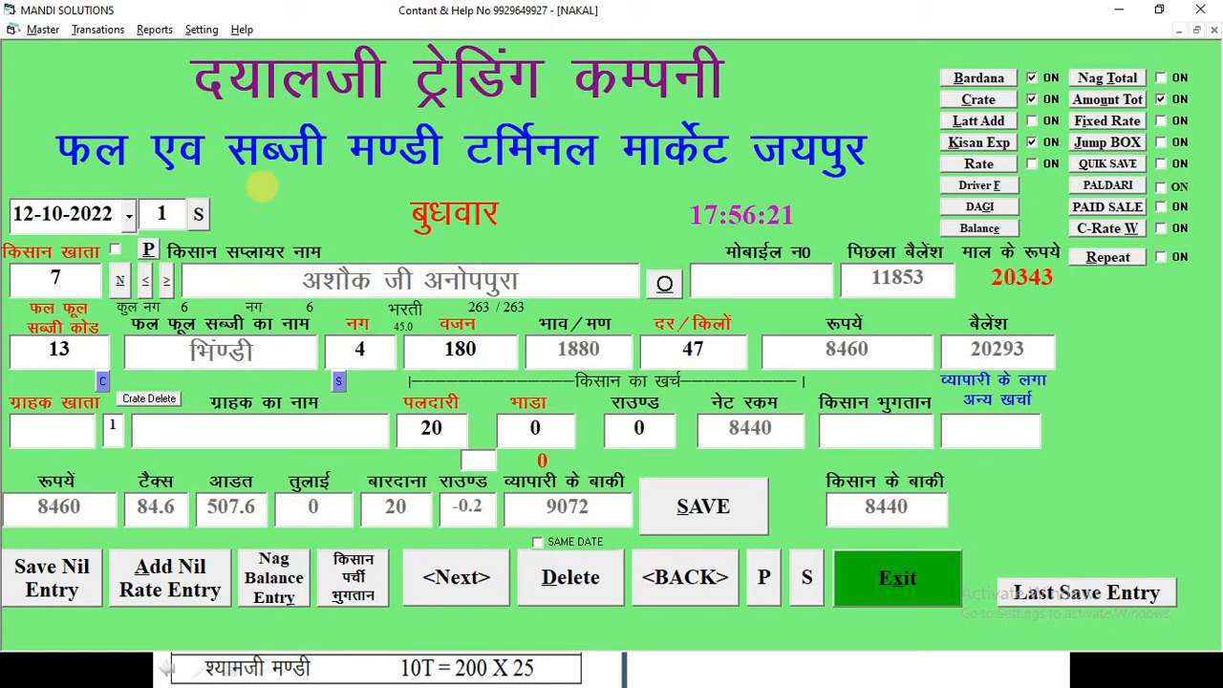
- Assign cash buyer account 1 (रौकडी) to the okra line, enter 0 as farmer payment, and save the entry
type("1")
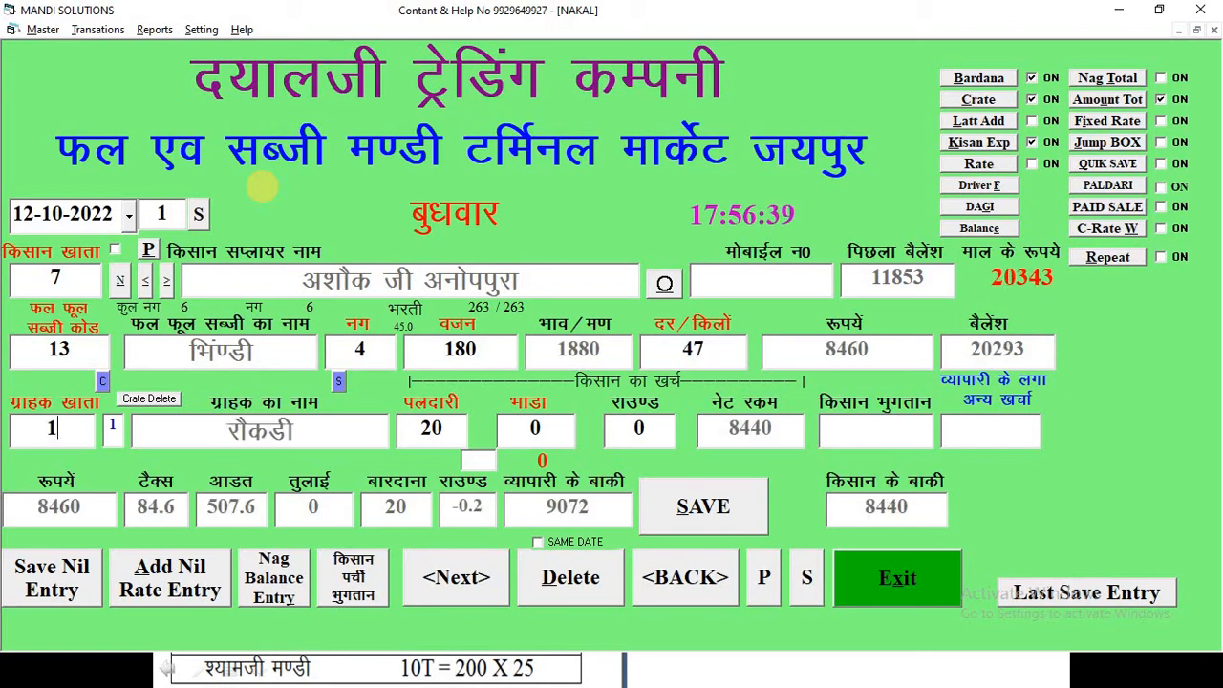
key("Return")
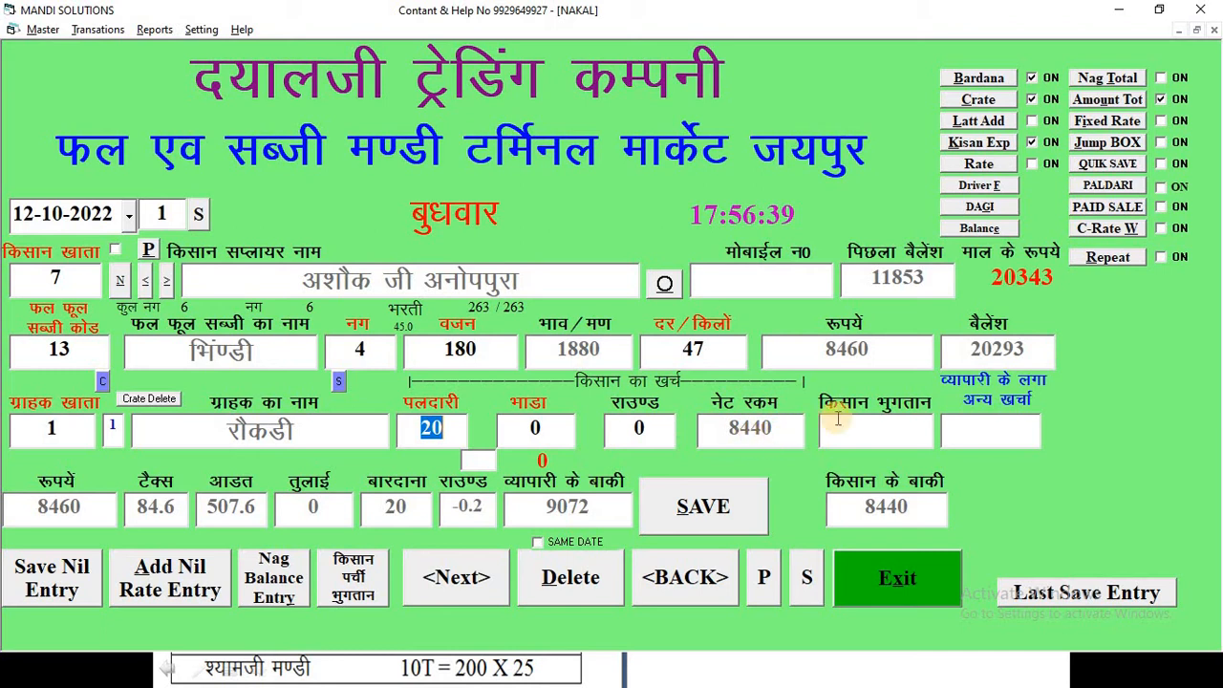
key("Return")
key("Return")
type("0")
key("Return")
key("Return")
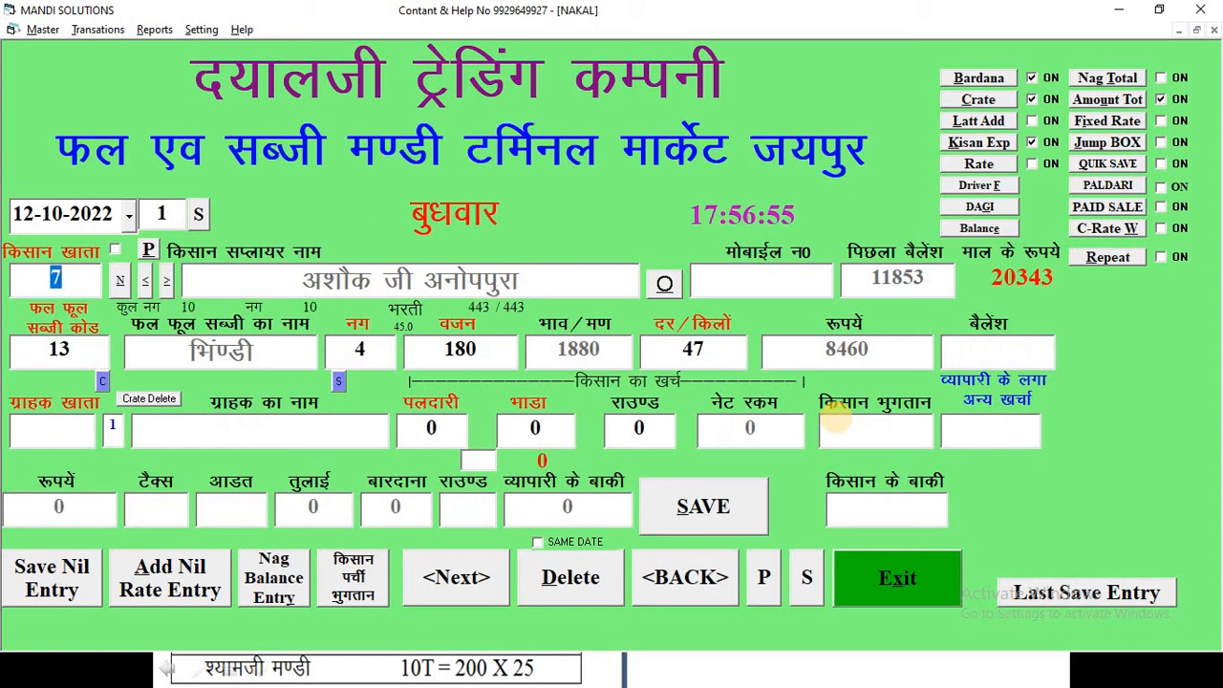
key("Return")
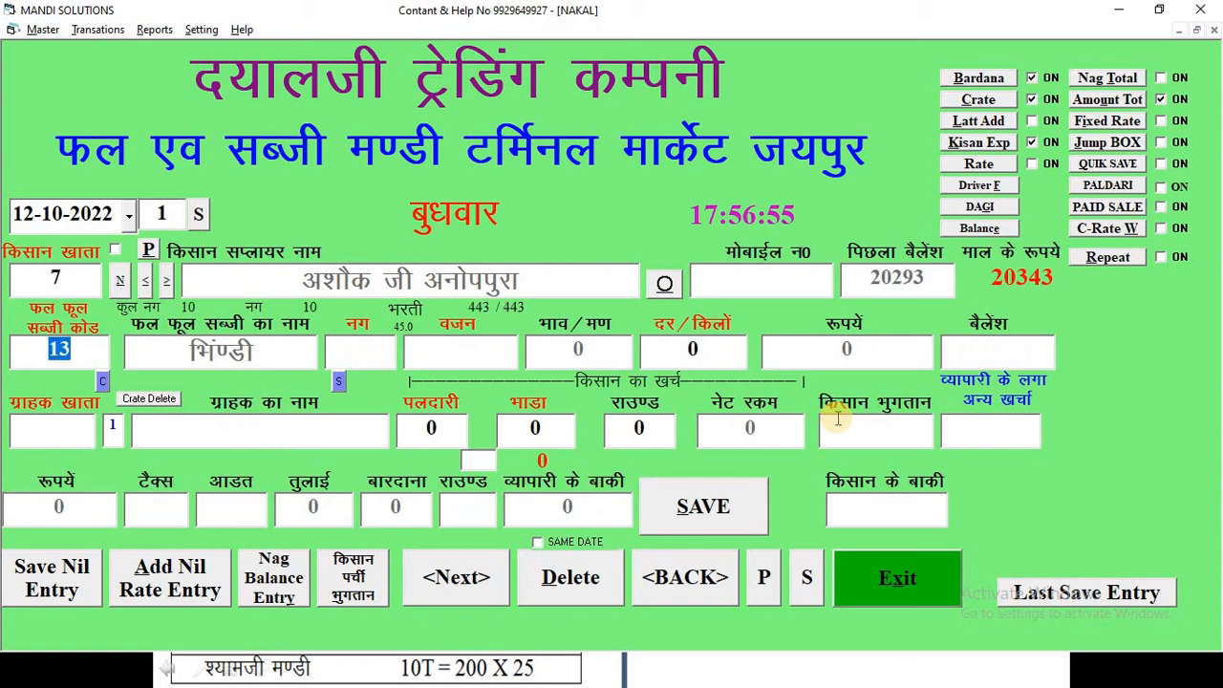
- Start a tomato line with vegetable code 3: 3 nag, weight 80, at 30 per kilo
key("alt+Tab")
key("alt+Tab")
type("3")
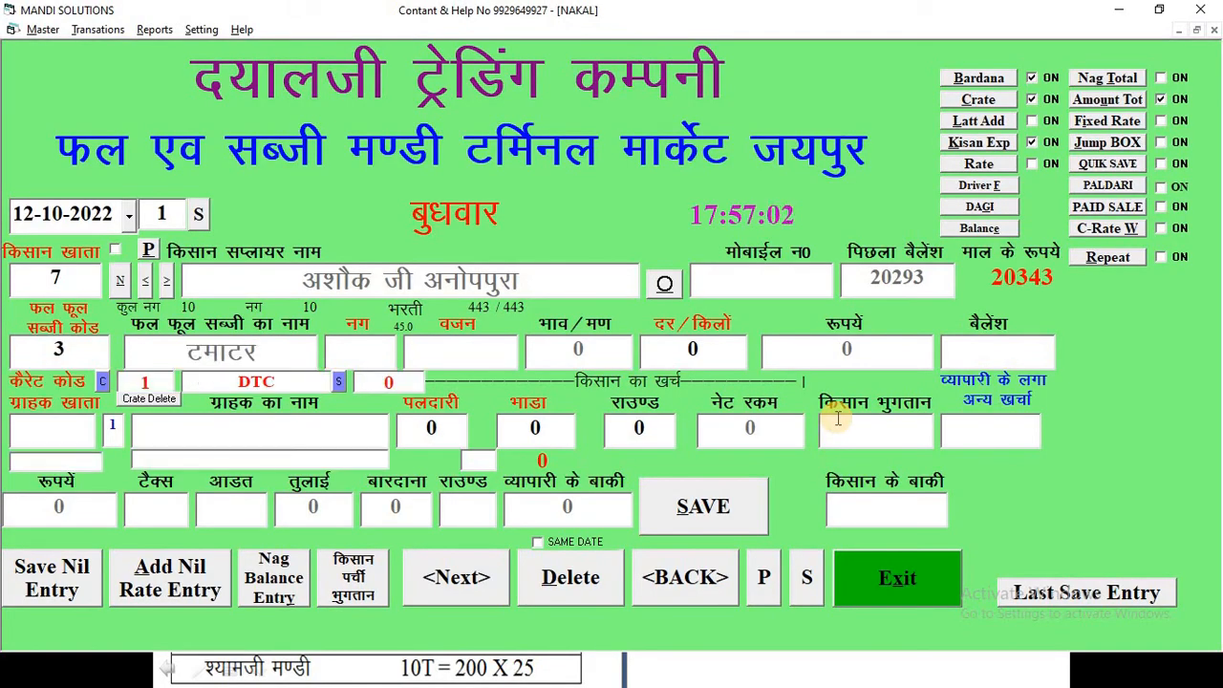
key("Return")
key("alt+Tab")
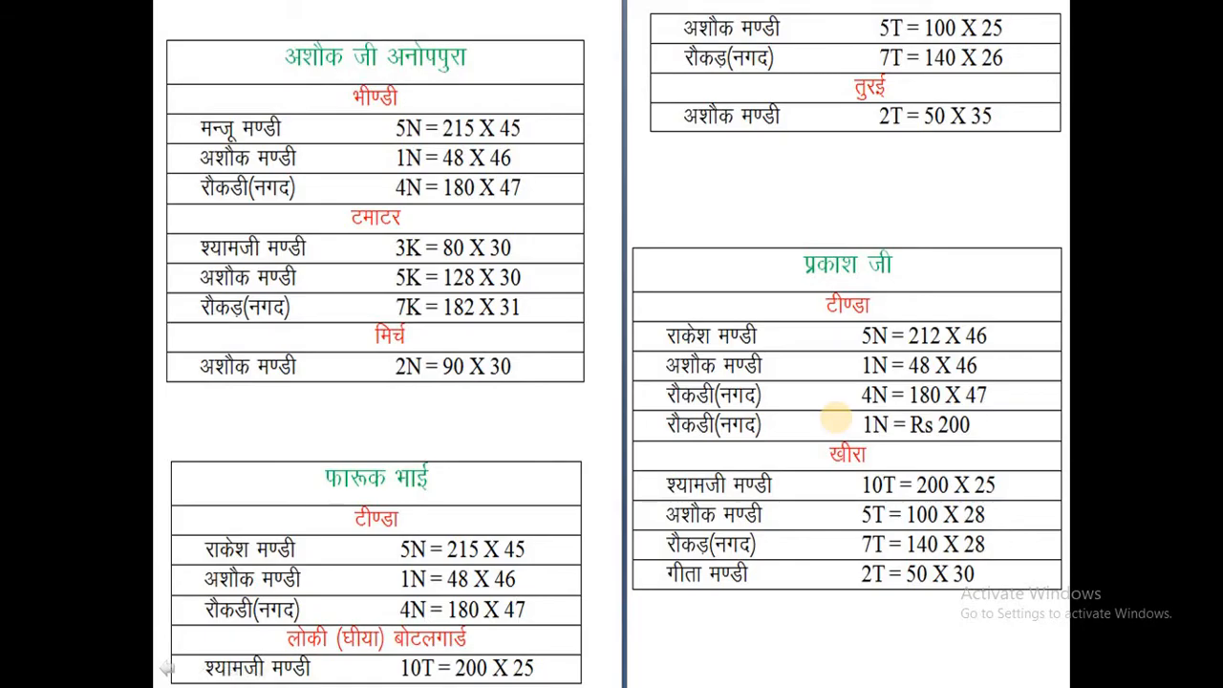
key("alt+Tab")
type("3")
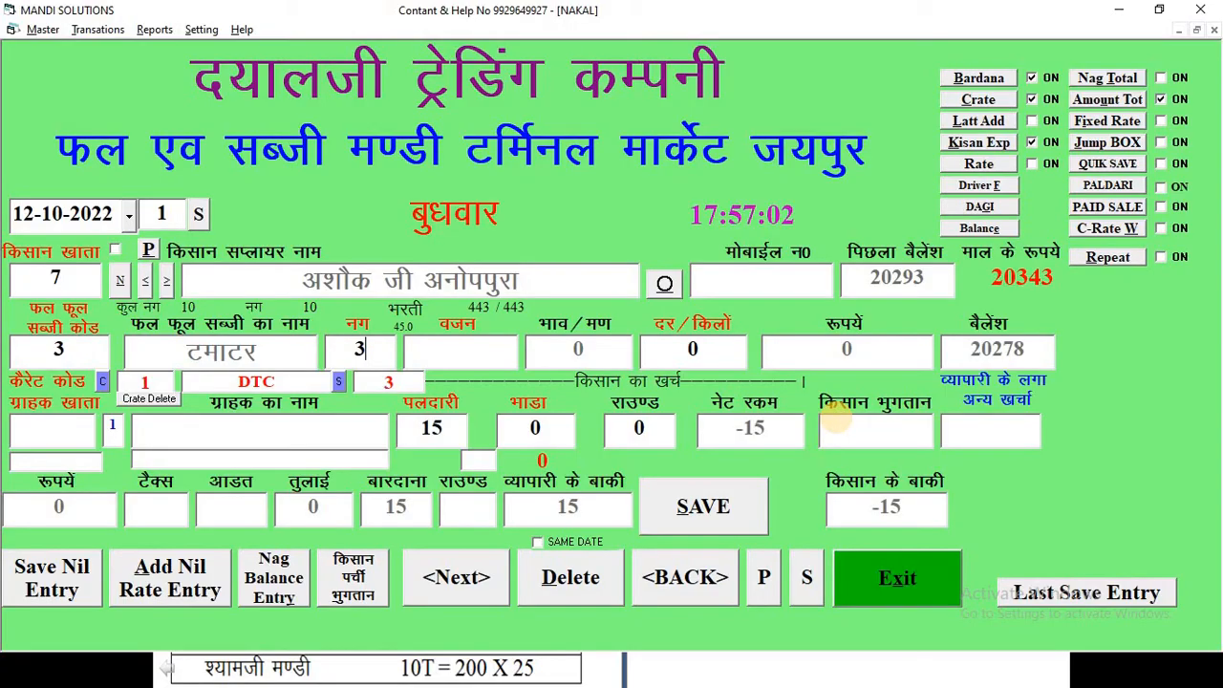
key("Return")
type("80")
key("Return")
type("3")
key("Return")
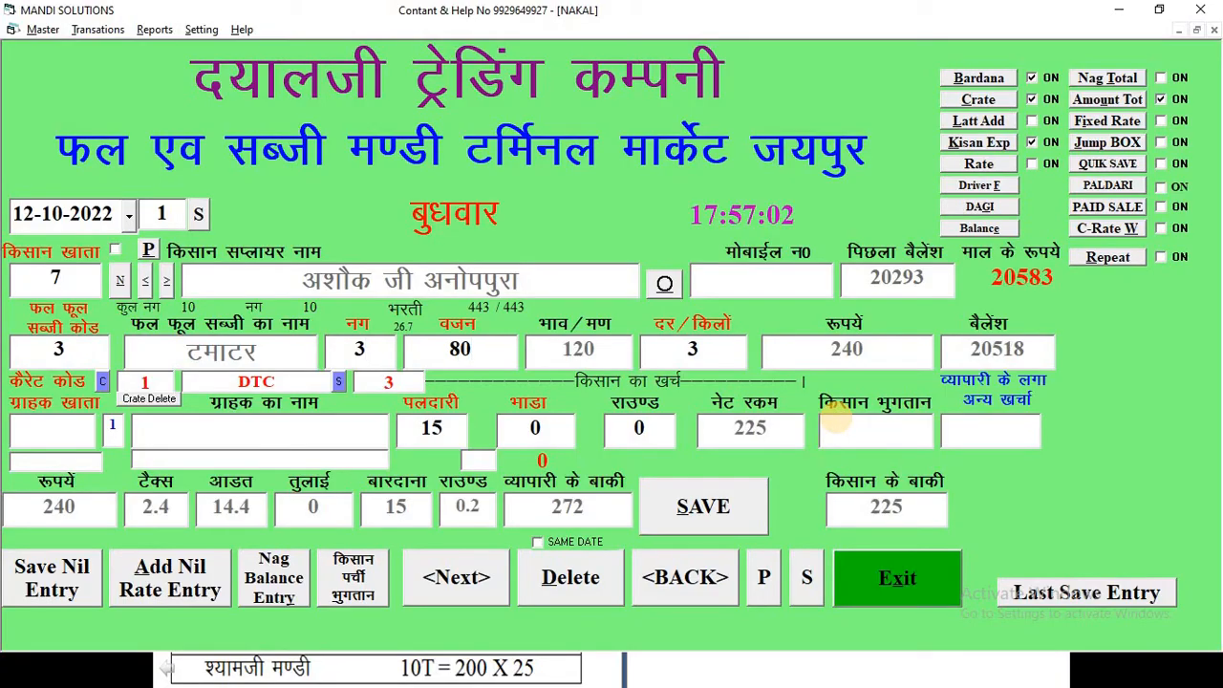
type("0")
- Search buyers for SHYAM and select account 53, श्याम जी मण्डी, for the tomato line
key("alt+Tab")
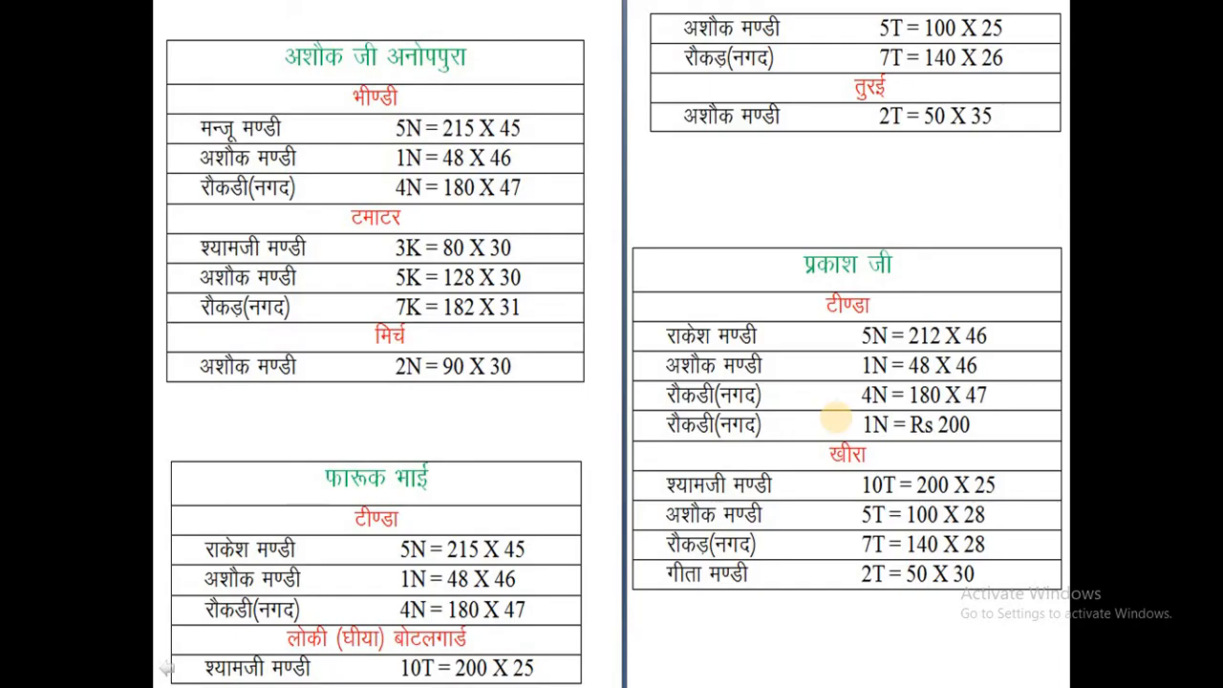
key("alt+Tab")
type("S")
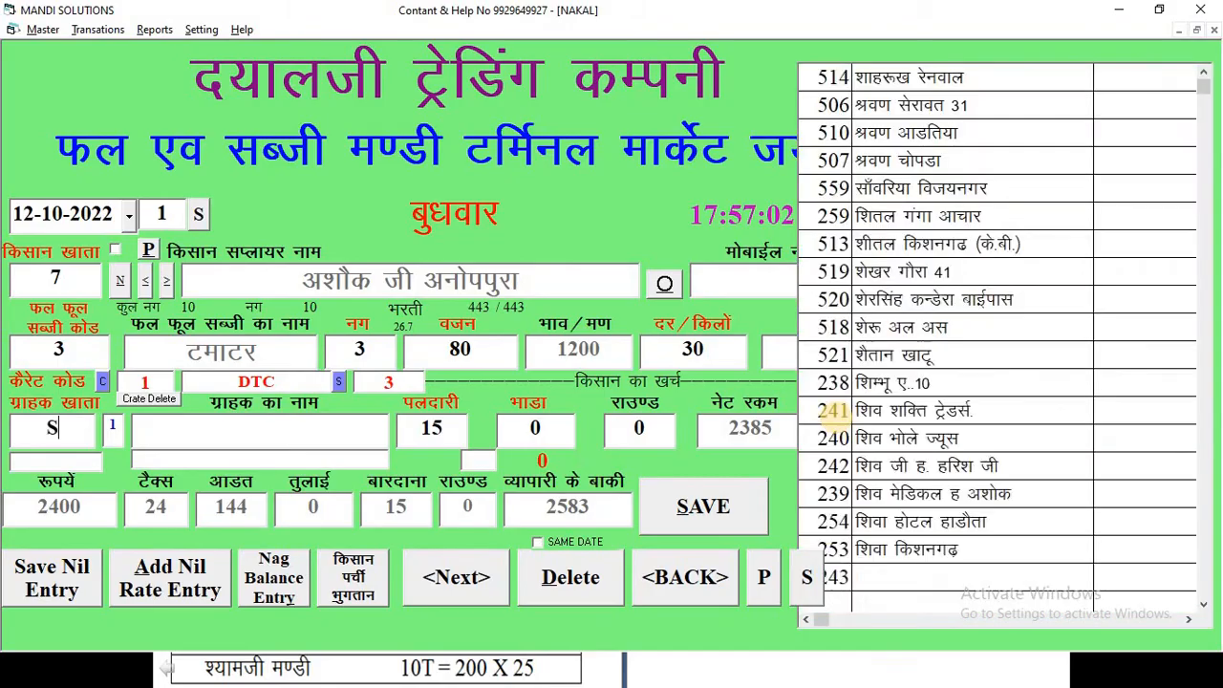
type("HYAM")
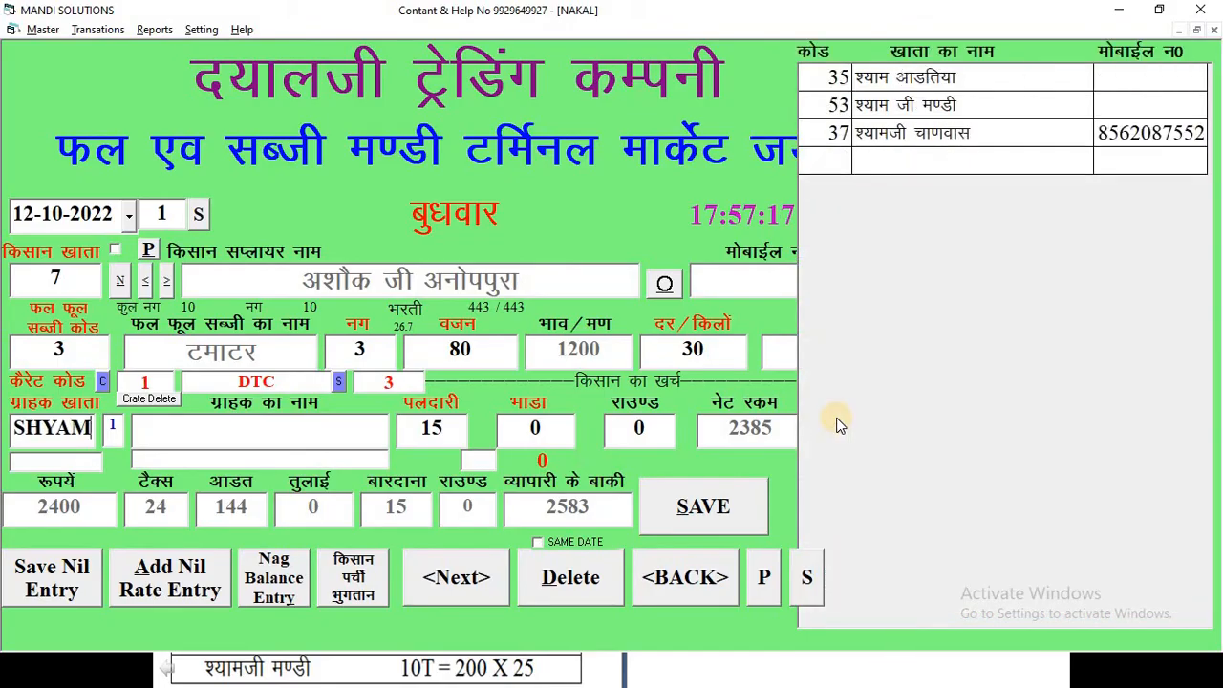
key("Return")
type("53")
key("Return")
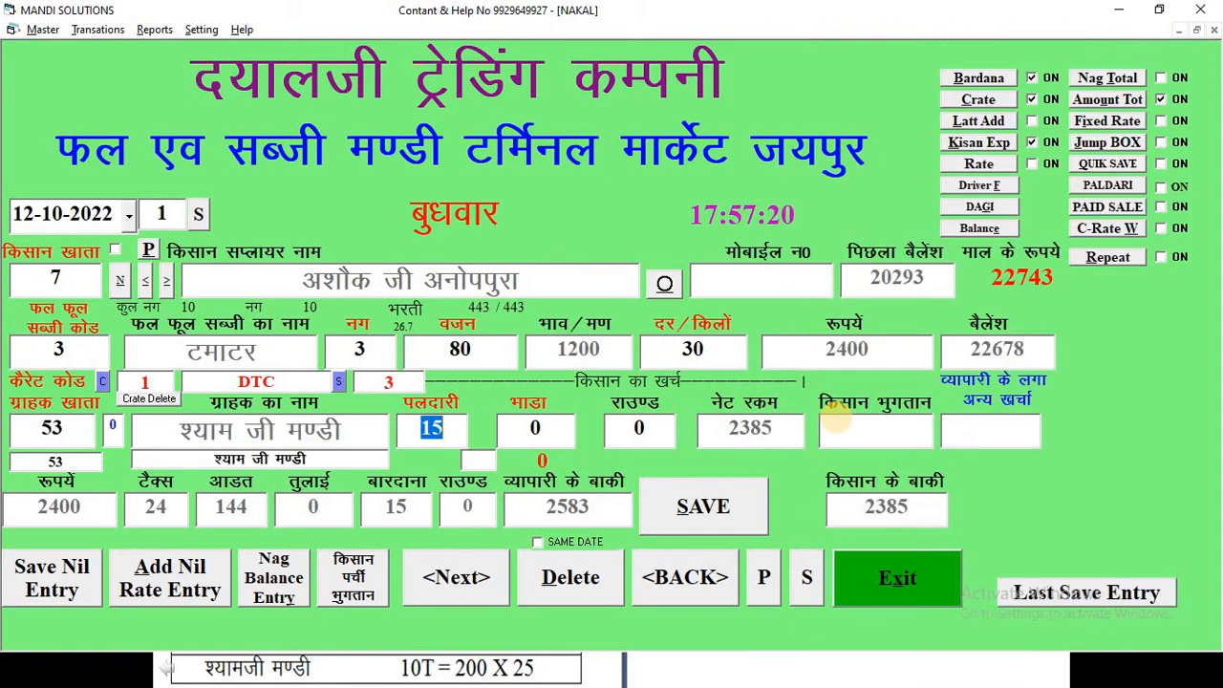
- Enter 0 as the farmer payment and save the first tomato sale entry
key("Return")
key("Return")
type("0")
key("Return")
key("Return")
key("Return")
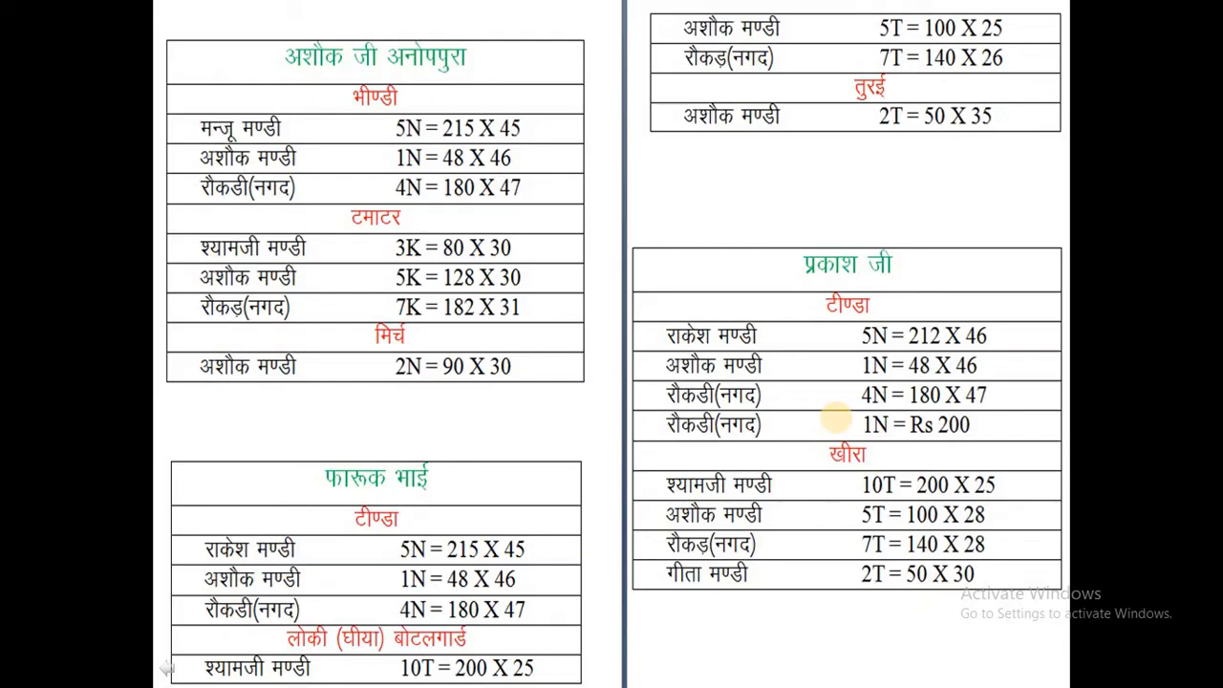
- Add a second tomato line of 5 nag, weight 128, at 30 per kilo
key("alt+Tab")
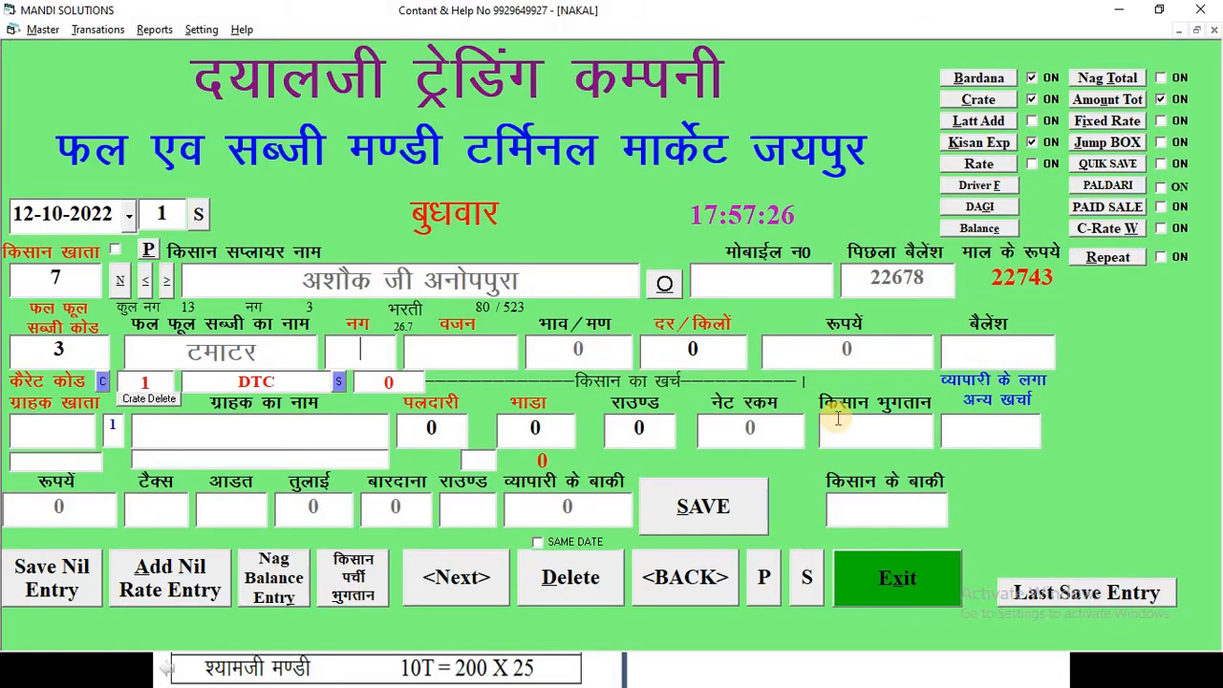
type("5")
key("Return")
key("alt+Tab")
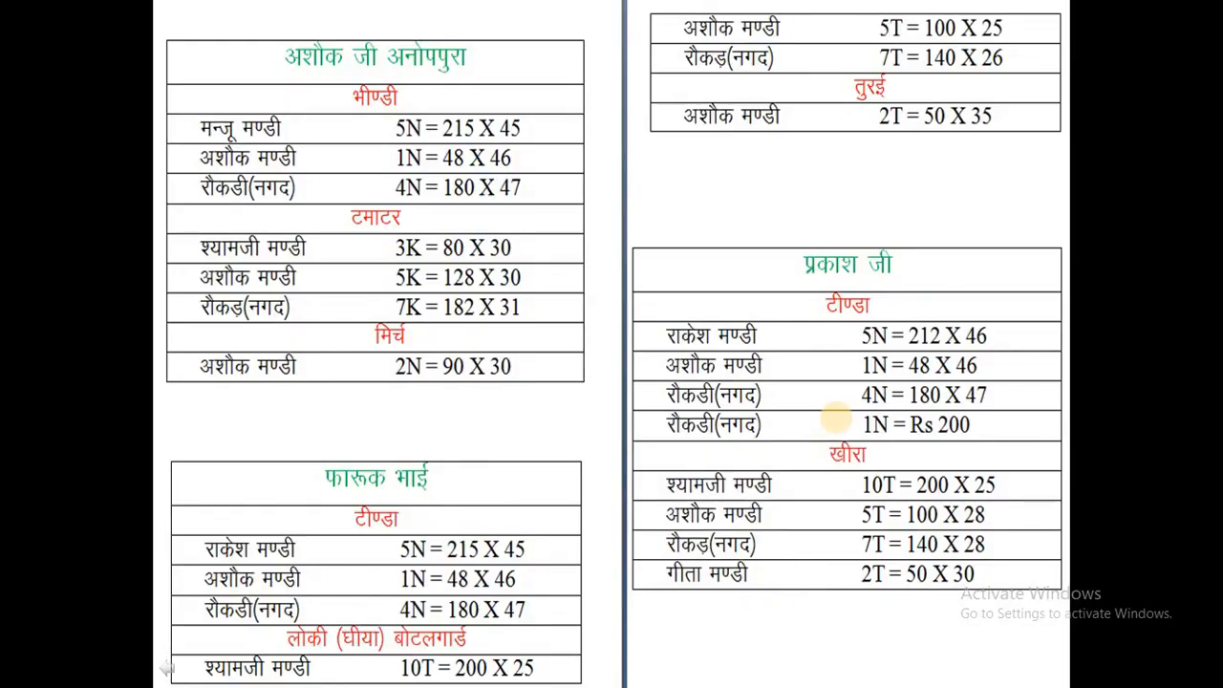
key("alt+Tab")
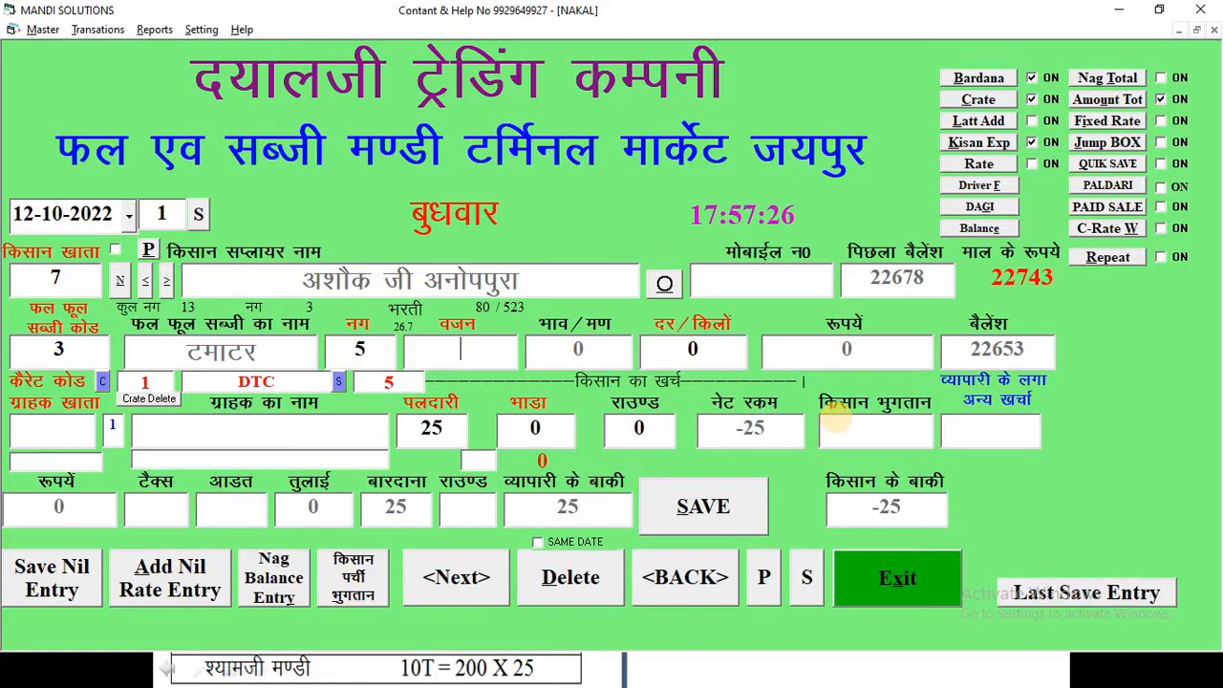
type("128")
key("Return")
type("30")
key("Return")
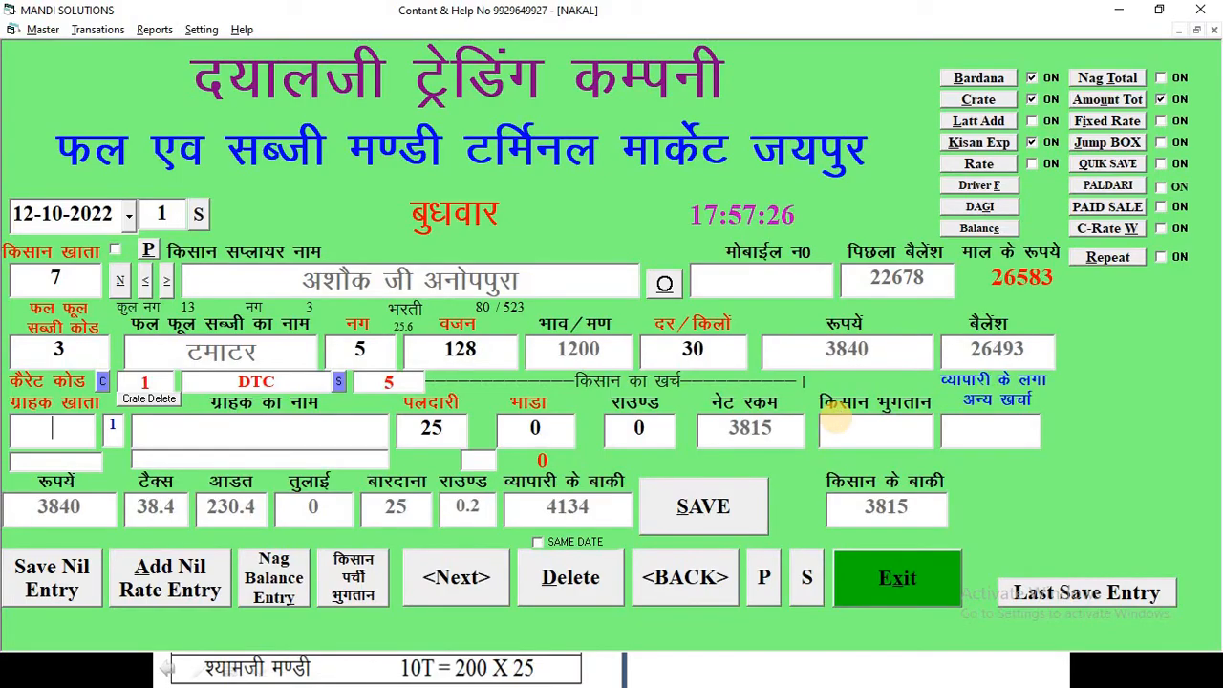
- Assign buyer account 104, अशोक मण्डी, to the tomato line and save the entry
type("104")
key("Return")
key("Return")
key("Return")
key("Return")
key("Return")
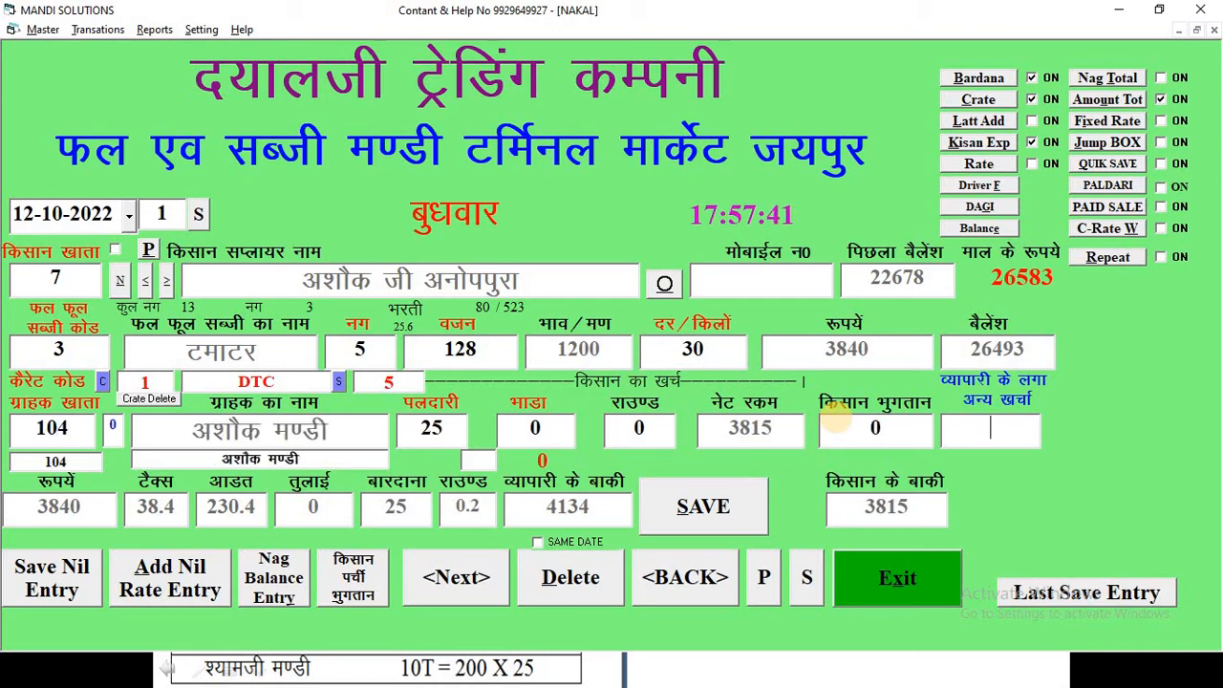
key("alt+Tab")
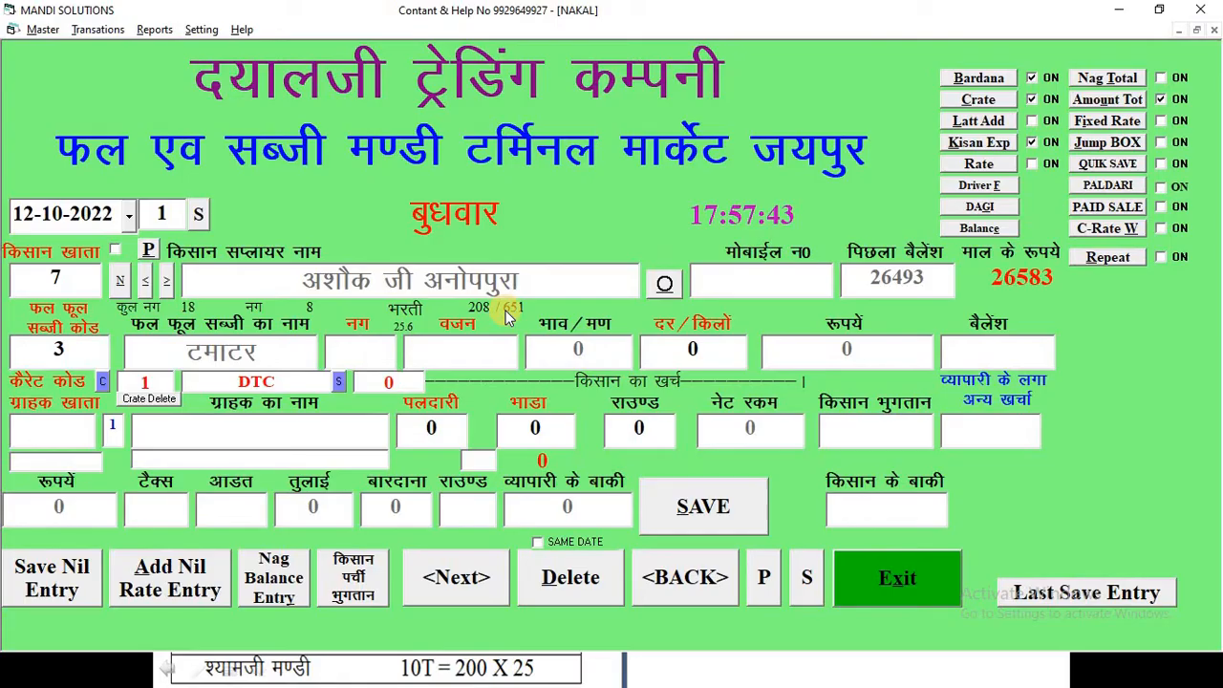
- Add a third tomato line of 7 nag, weight 182, at 31 per kilo
type("7")
key("Tab")
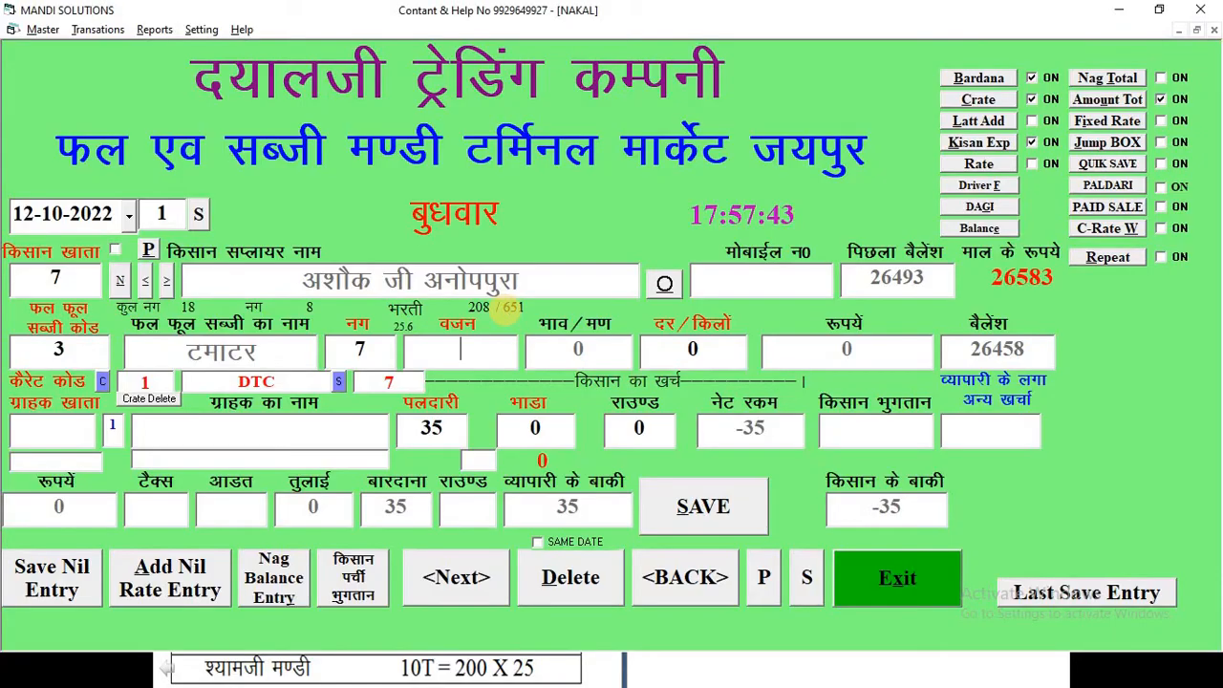
type("182")
key("Tab")
type("31")
key("Return")
- Assign cash buyer account 1, enter 0 for the remaining charges and farmer payment, and save the tomato entry
type("1")
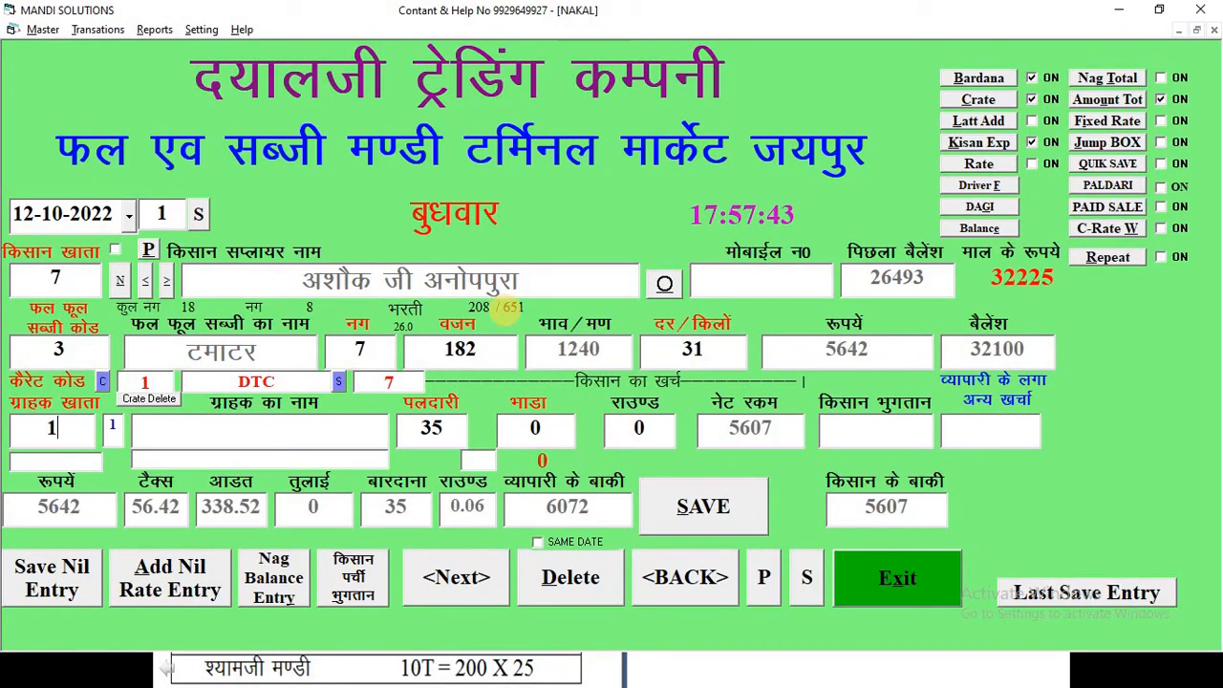
key("Return")
type("0")
key("Return")
key("Return")
type("0")
key("Return")
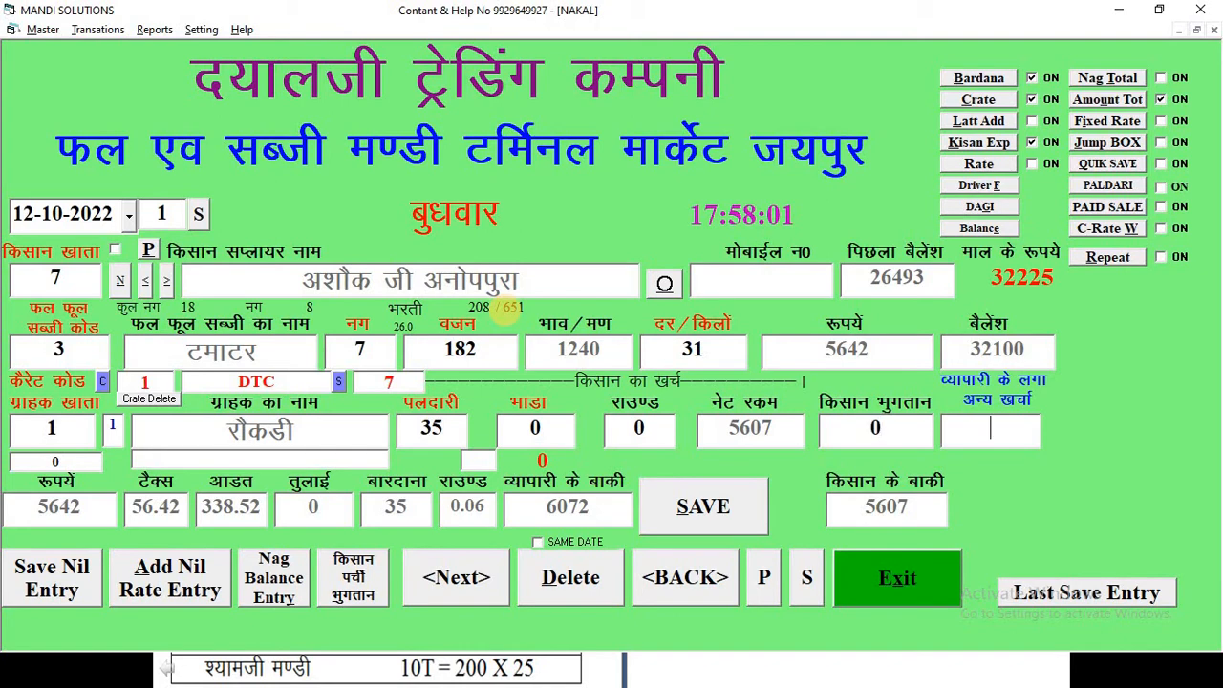
type("0")
key("Return")
key("Return")
key("Return")
key("alt+Tab")
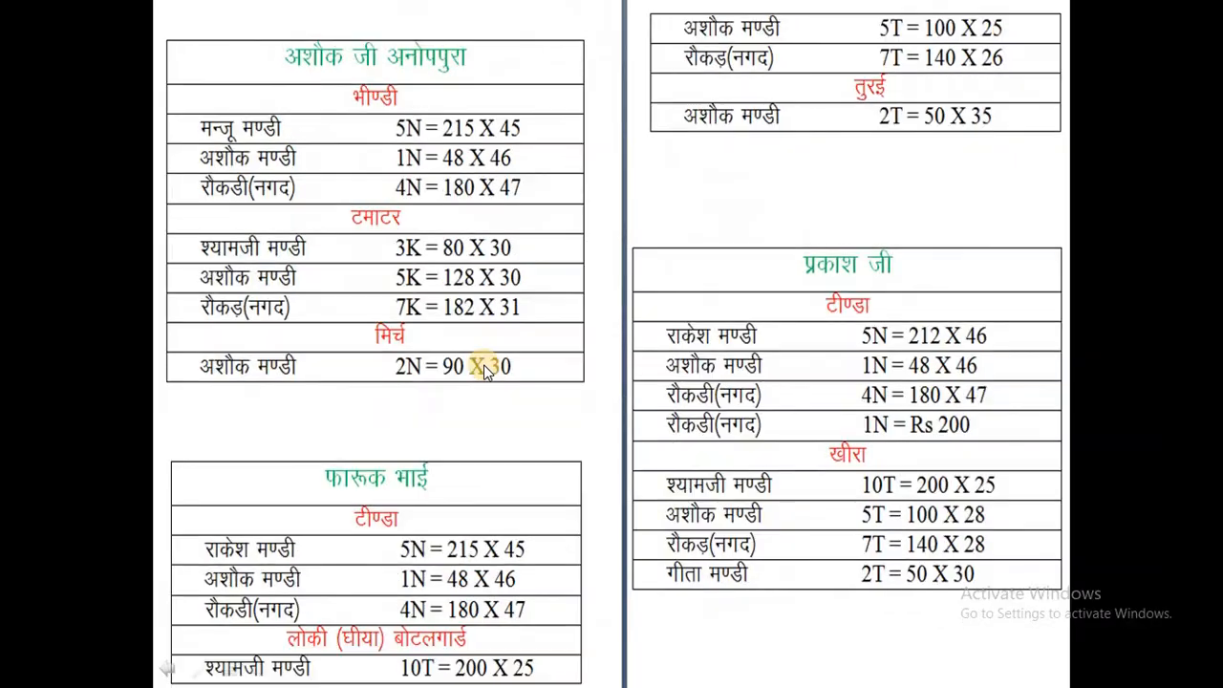
- Add a chilli line with vegetable code 2: 2 nag, weight 90, at 30 per kilo
key("alt+Tab")
type("2")
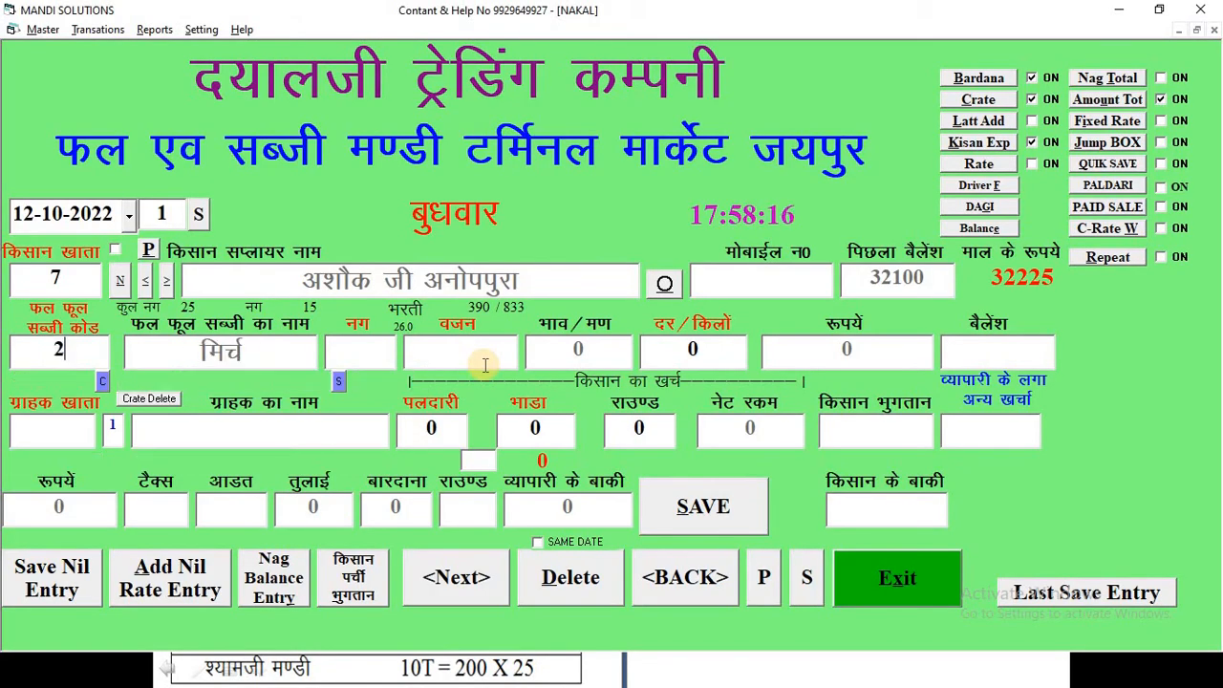
key("Return")
type("2")
key("Return")
key("alt+Tab")
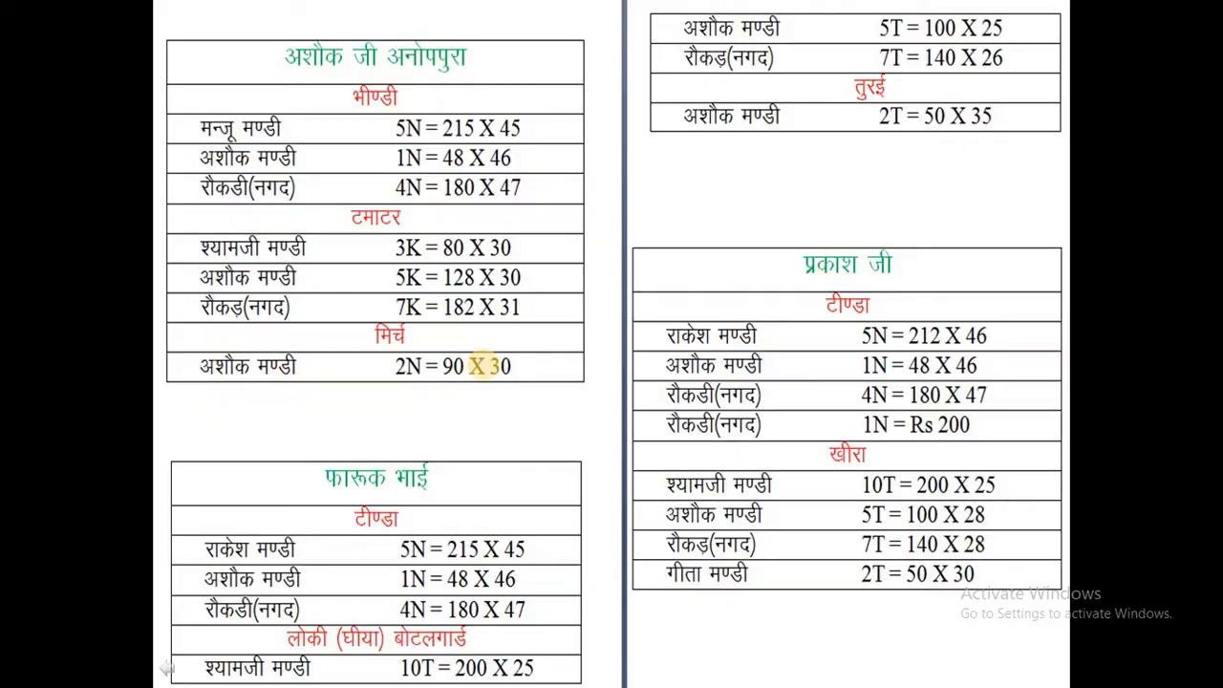
key("alt+Tab")
type("90")
key("Return")
type("30")
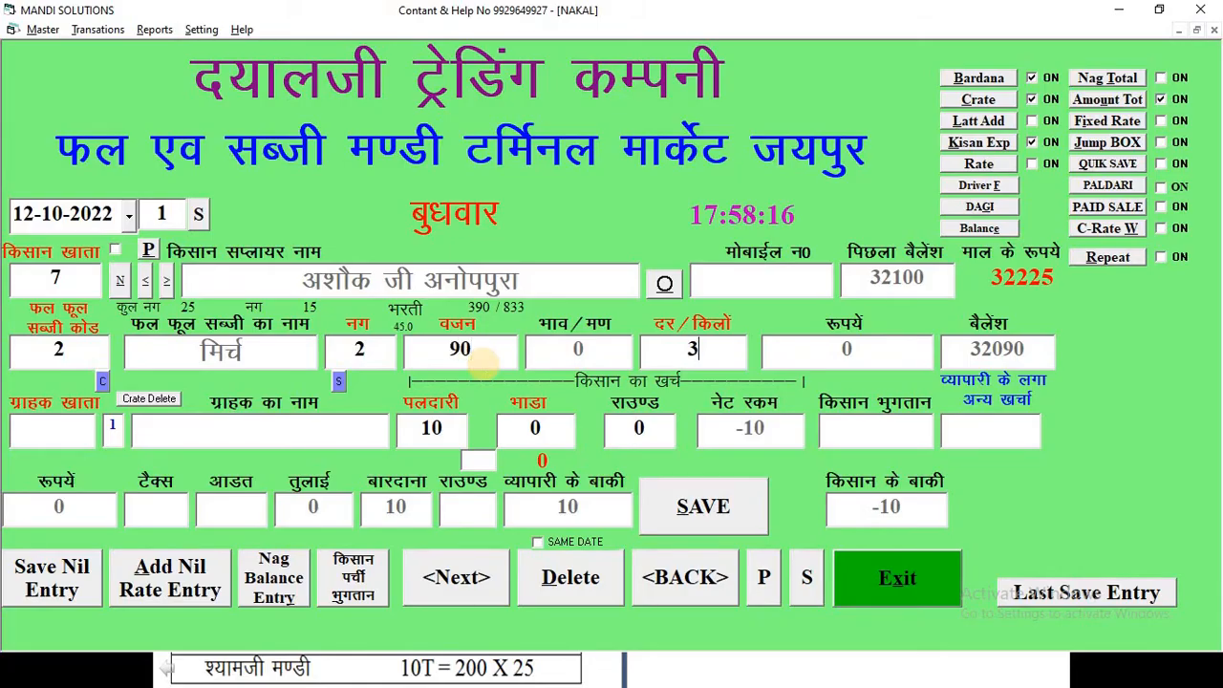
key("Return")
- Assign buyer account 104, अशोक मण्डी, to the chilli line and enter 34790 as the farmer payment
type("104")
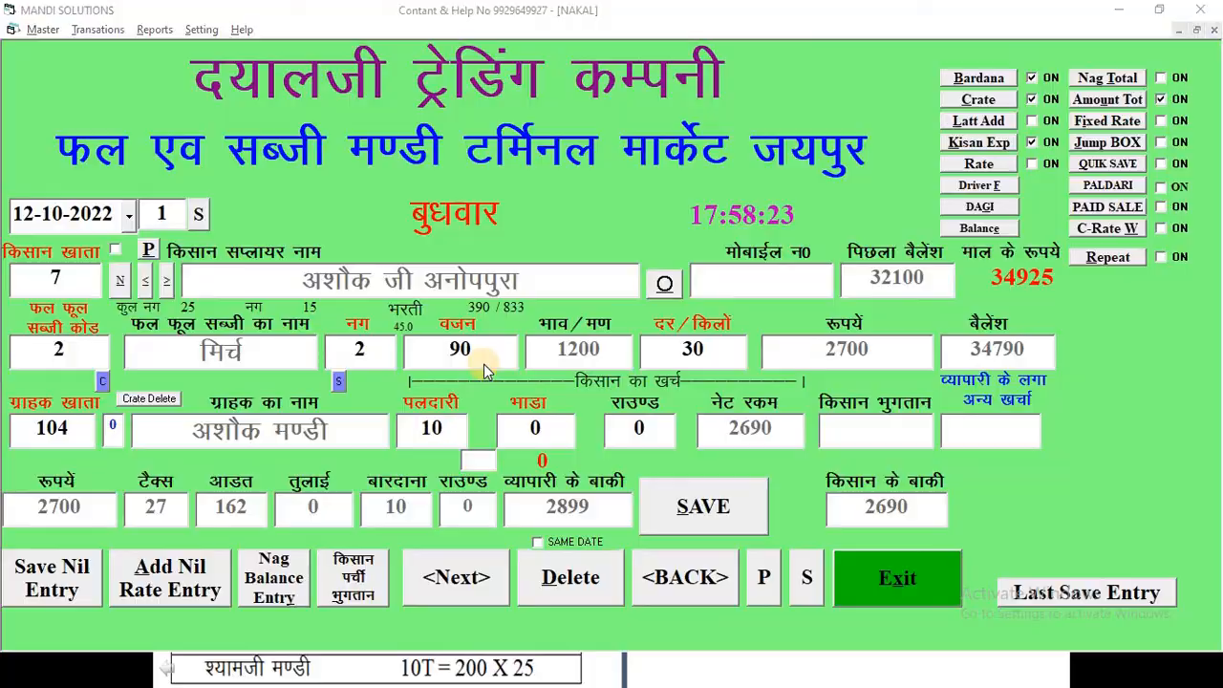
key("alt+Tab")
key("alt+Tab")
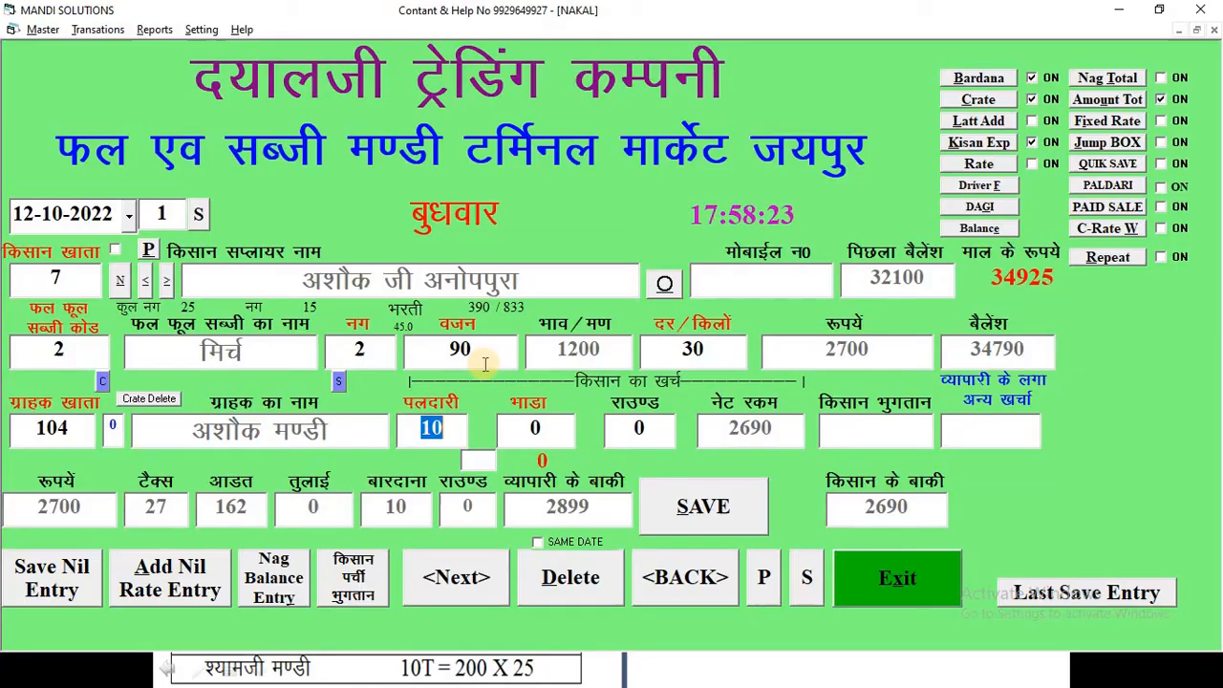
key("Return")
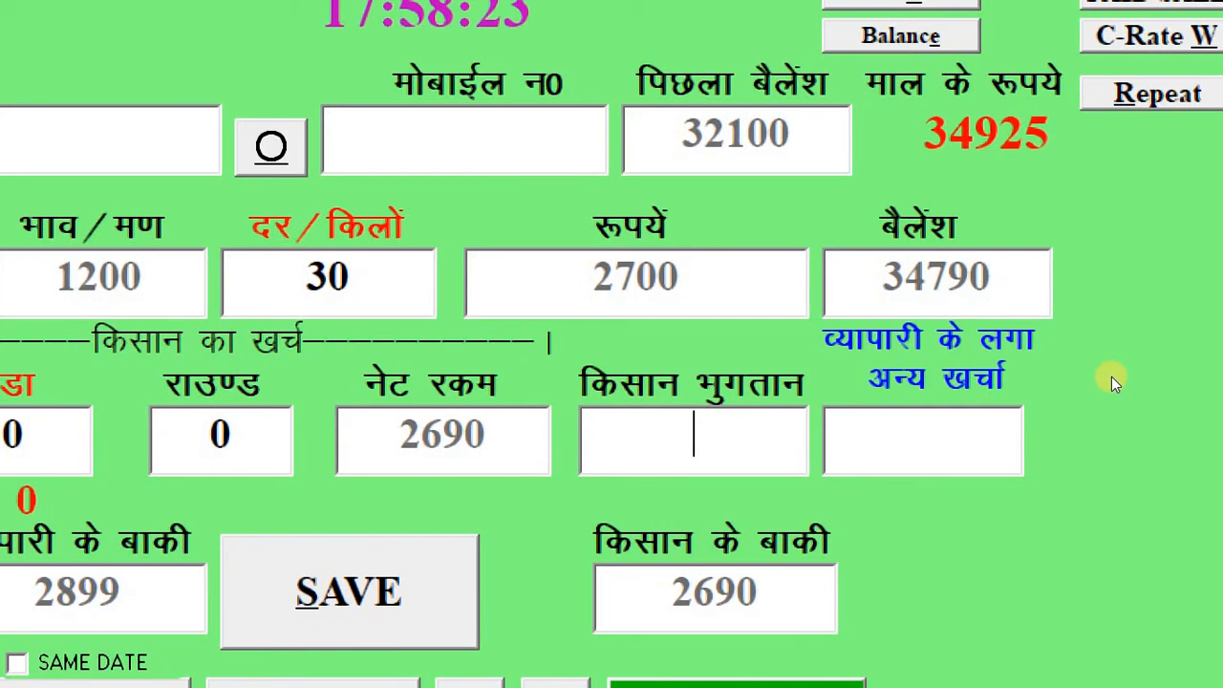
type("34790")
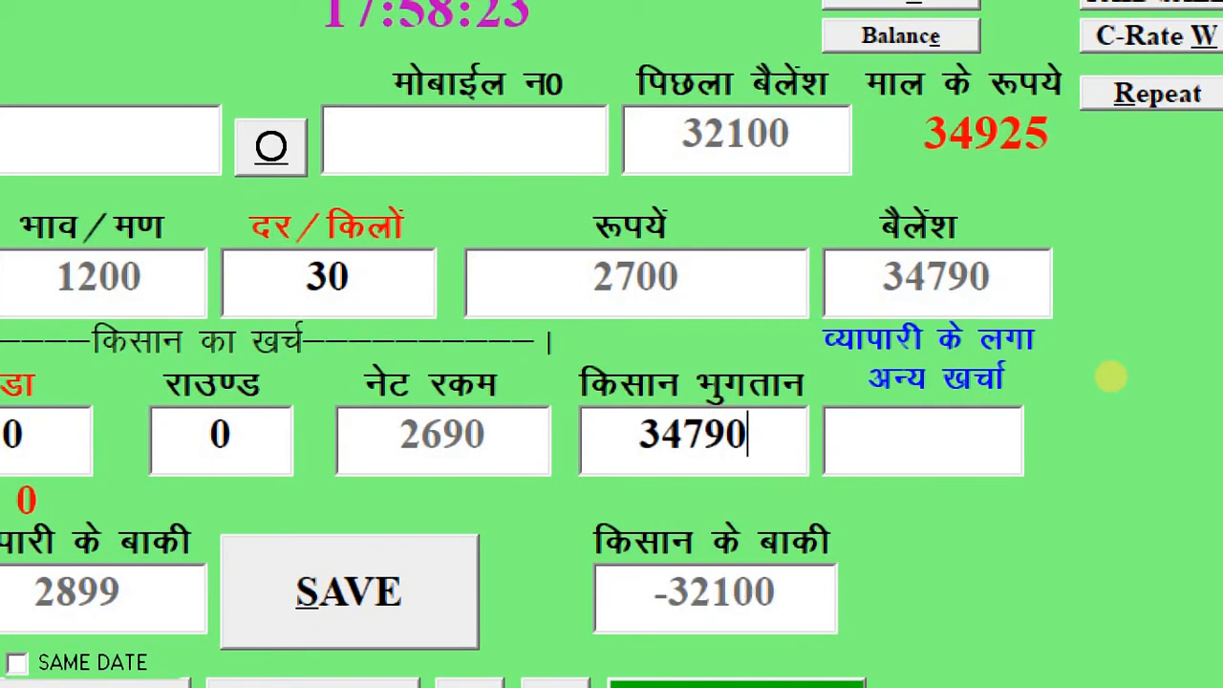
key("Return")
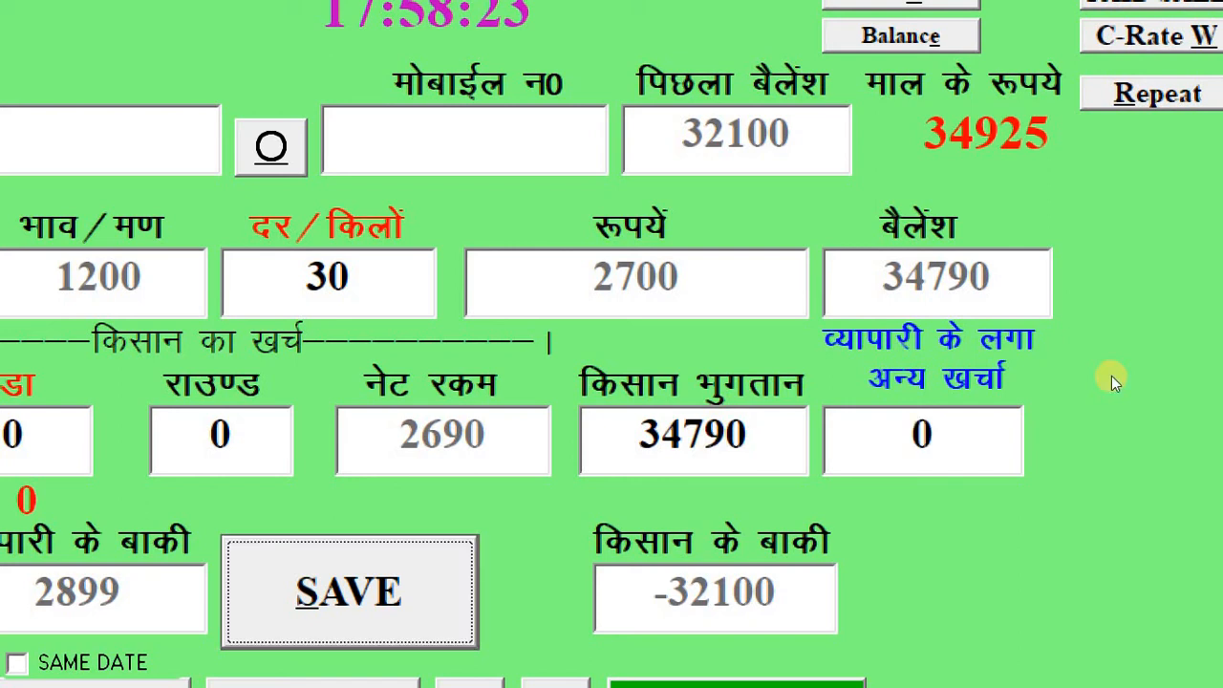
- Save the chilli entry and open the copy (nakal) report for 12-10-2022
key("Return")
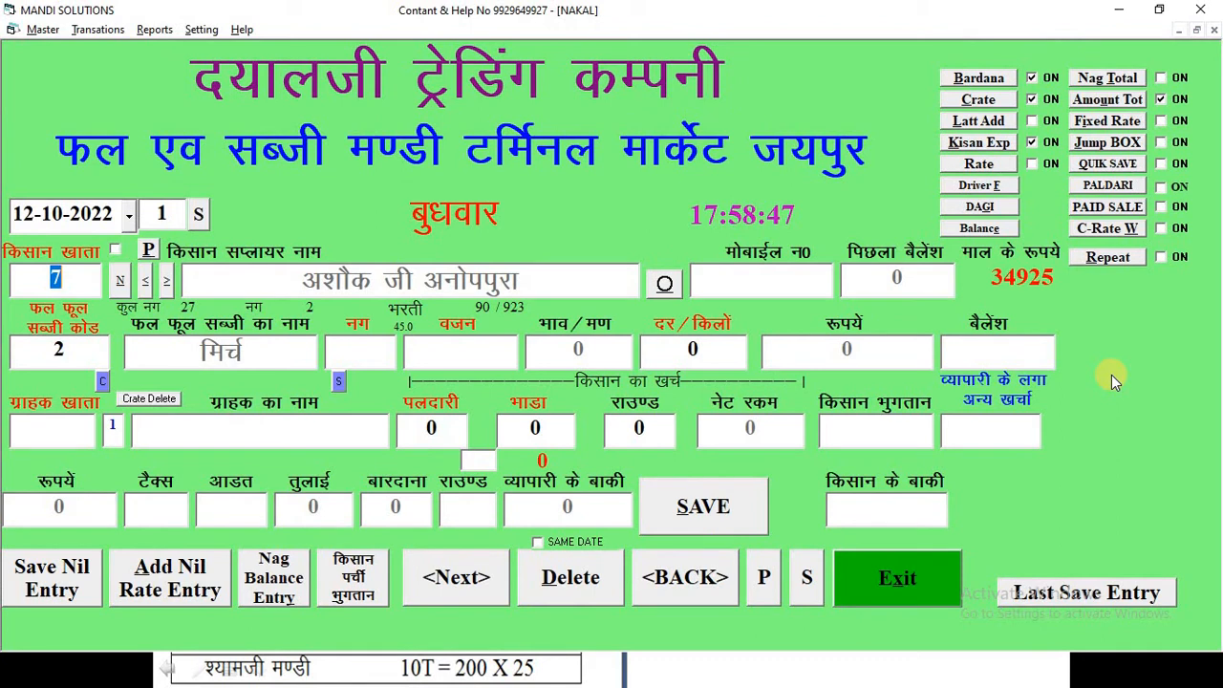
key("Escape")
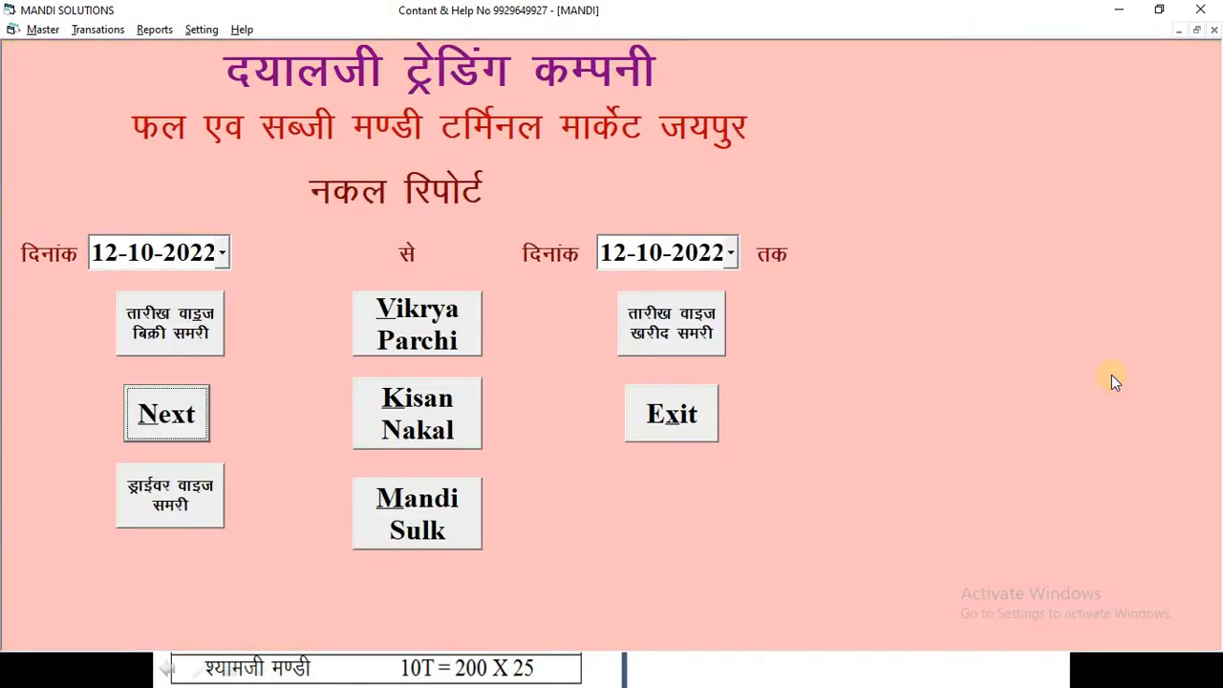
key("Return")
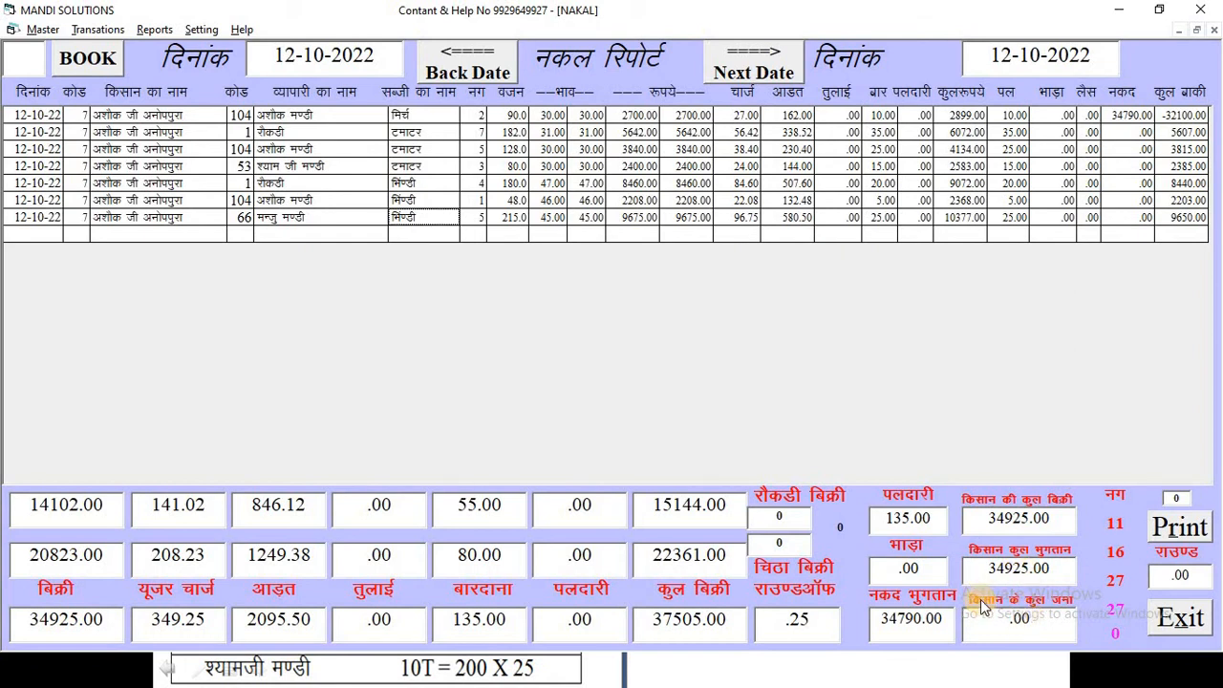
- Open the farmer account statement for farmer code 7, then minimise the mandi software
key("F2")
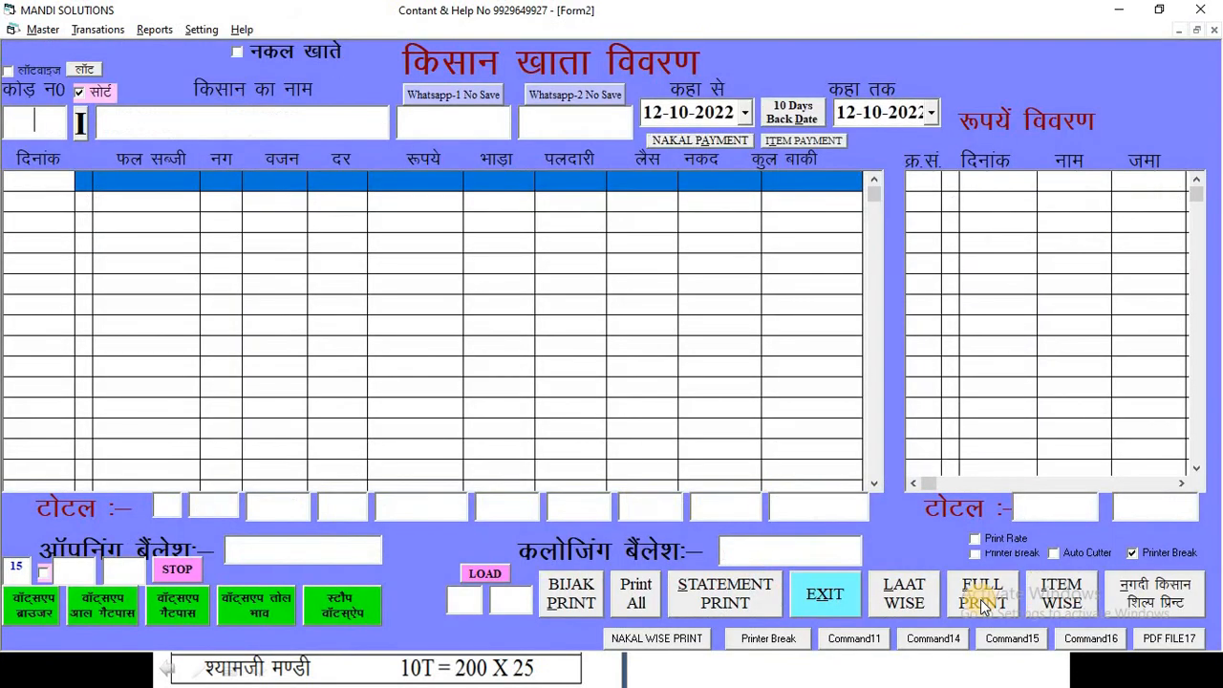
type("7")
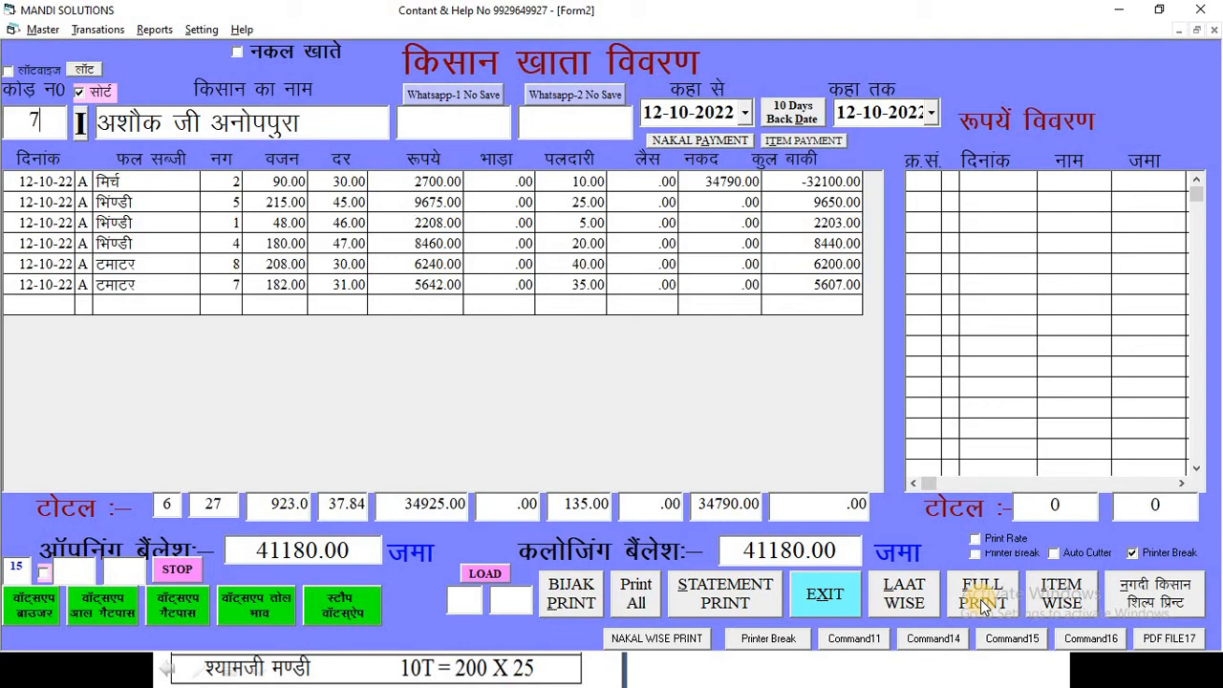
left_click(1119, 11)
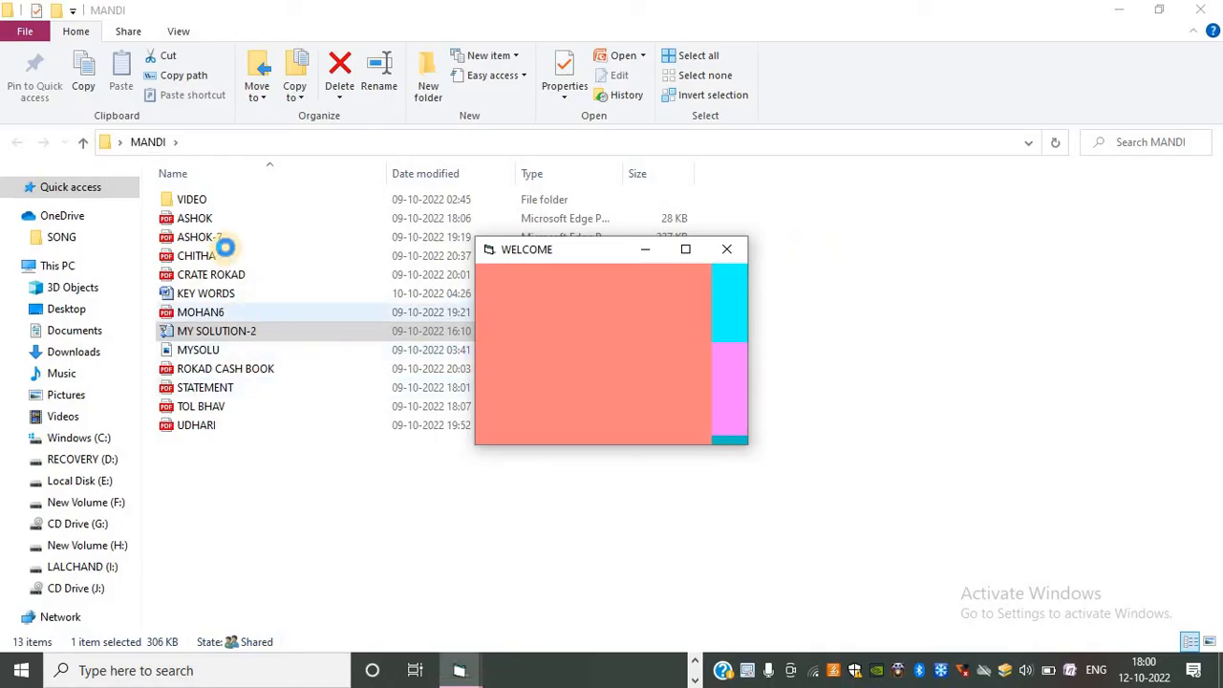
left_click(226, 246)
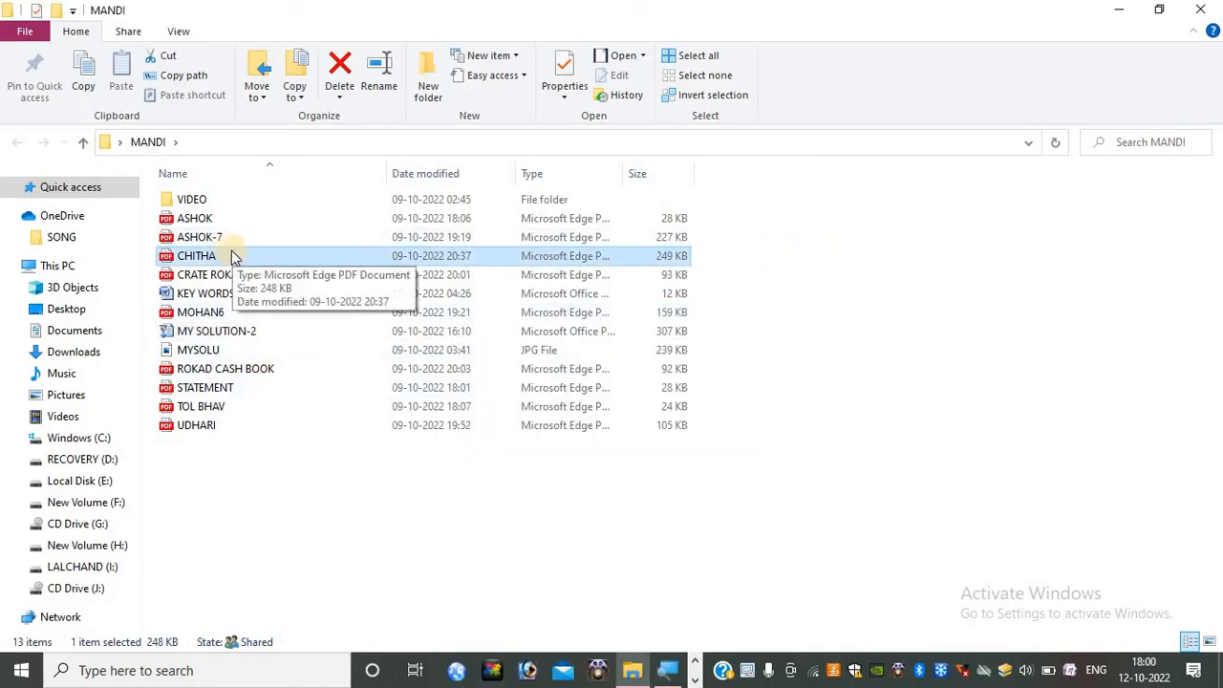
double_click(233, 256)
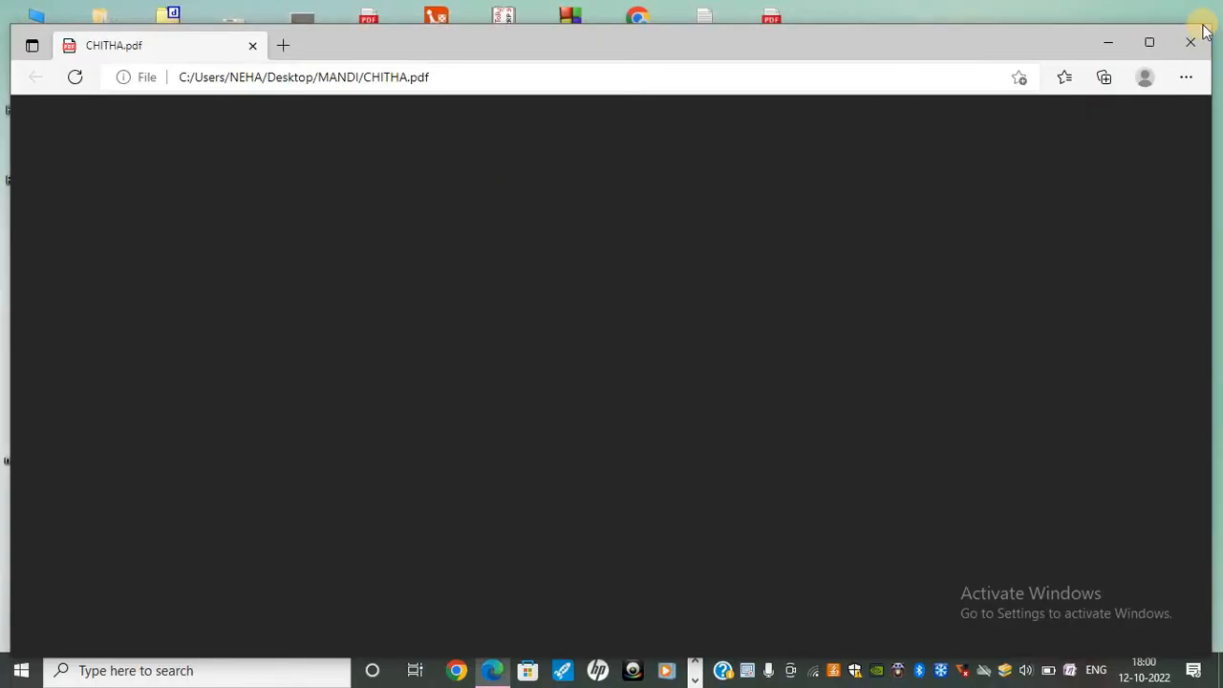
left_click(1193, 40)
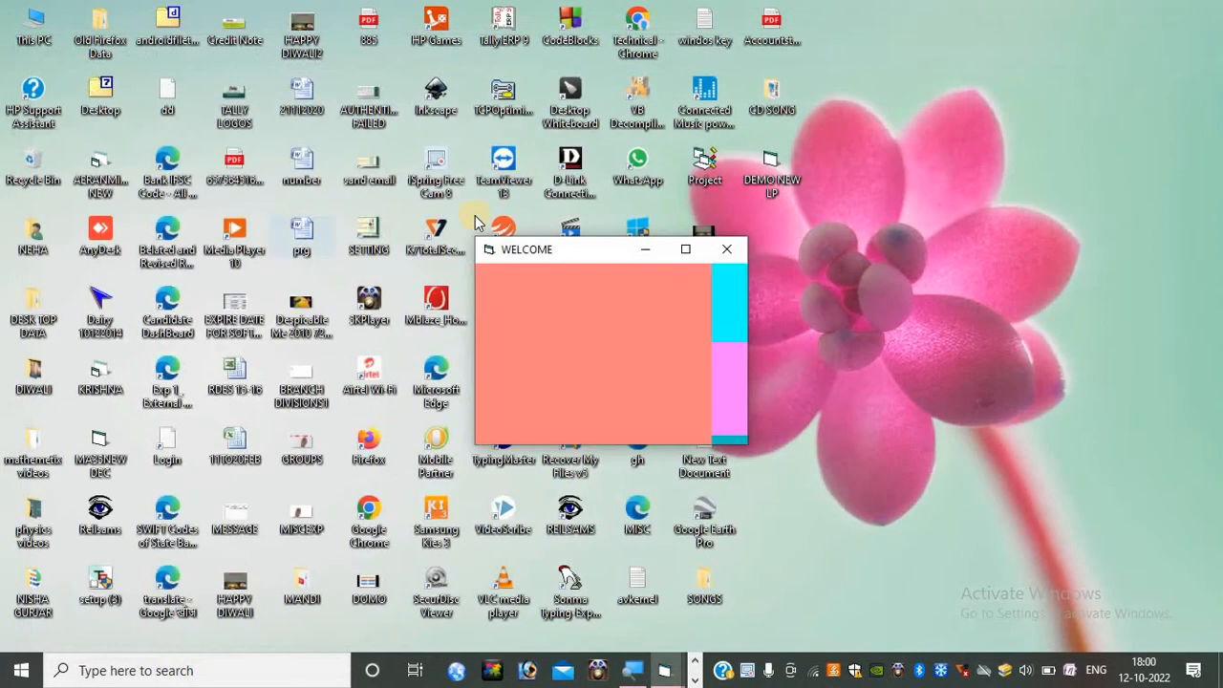
- Open the MANDI folder from the desktop and maximise its window
left_click(317, 581)
left_click(371, 399)
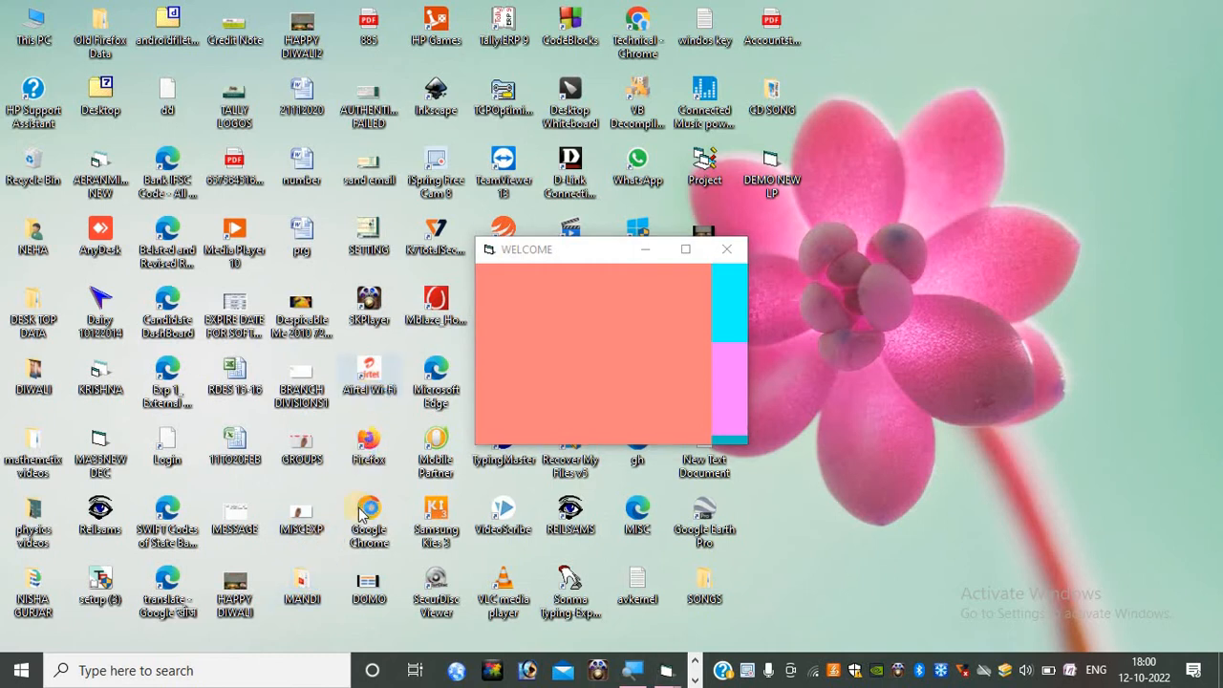
double_click(320, 593)
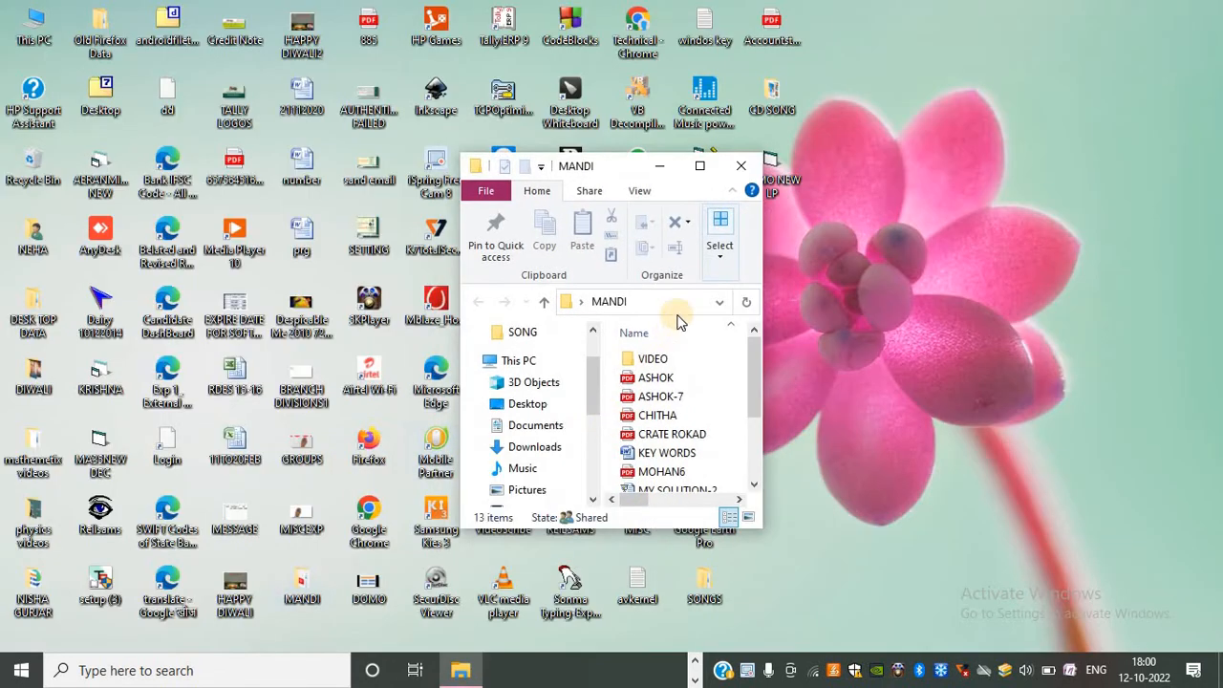
left_click(697, 167)
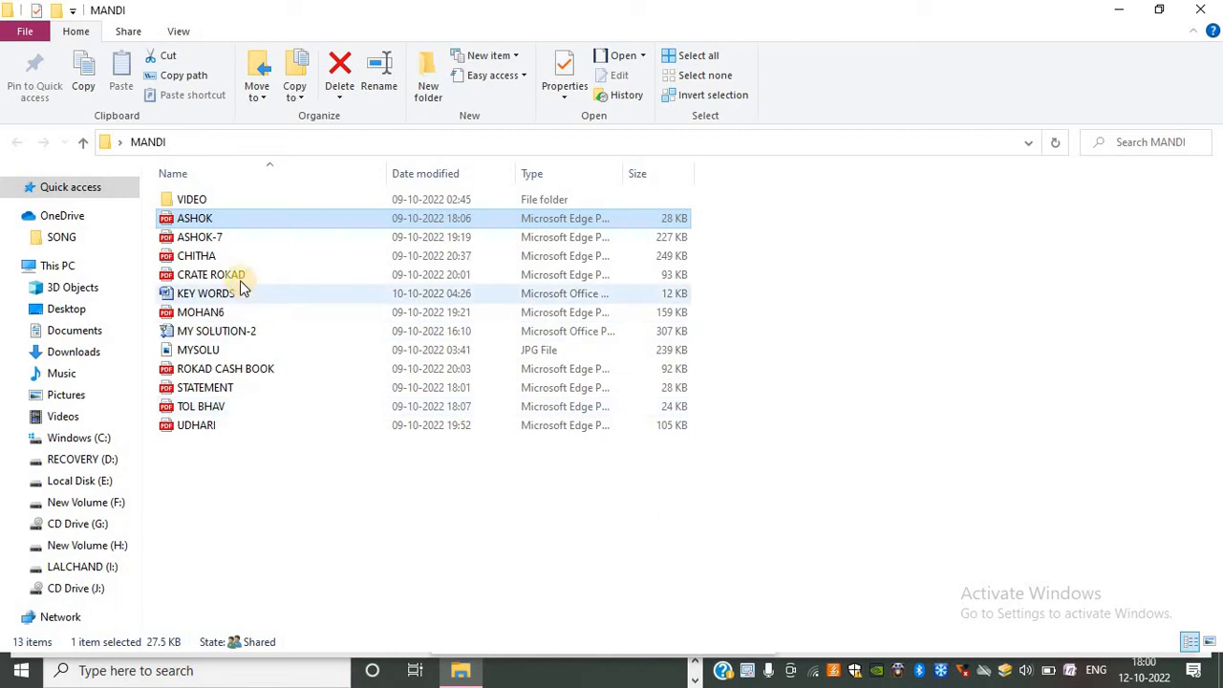
- Open the ASHOK-7 PDF bill and scroll through it to compare with the entered sales
left_click(214, 239)
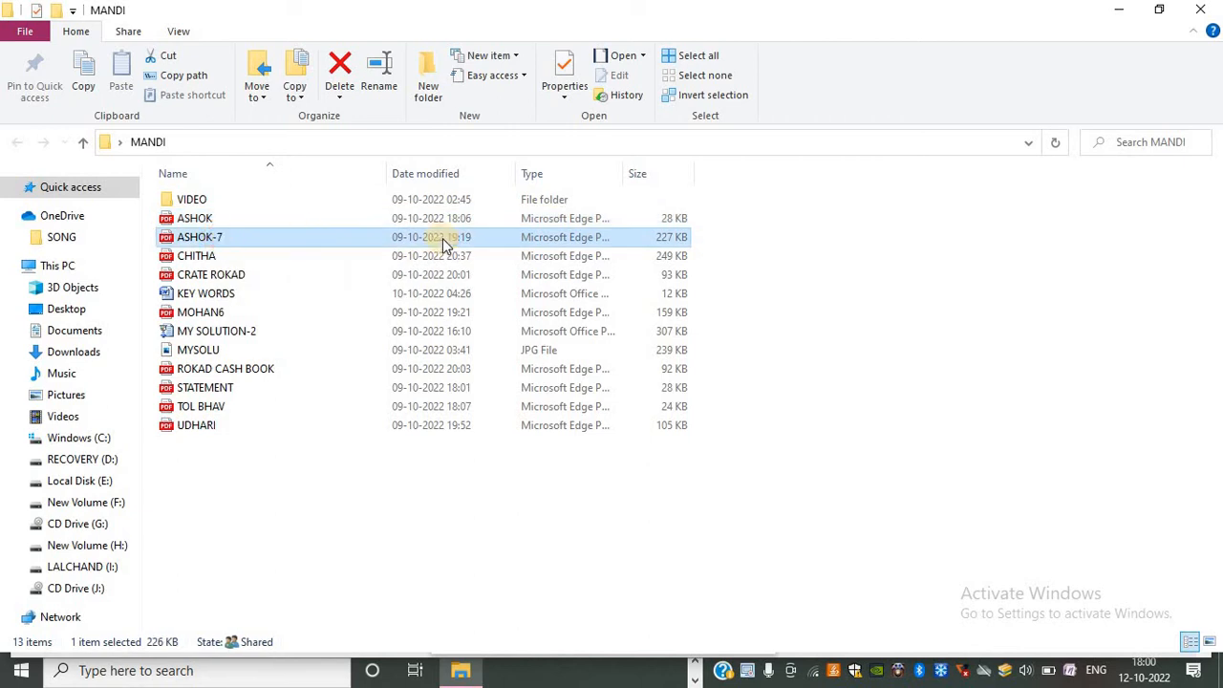
double_click(442, 241)
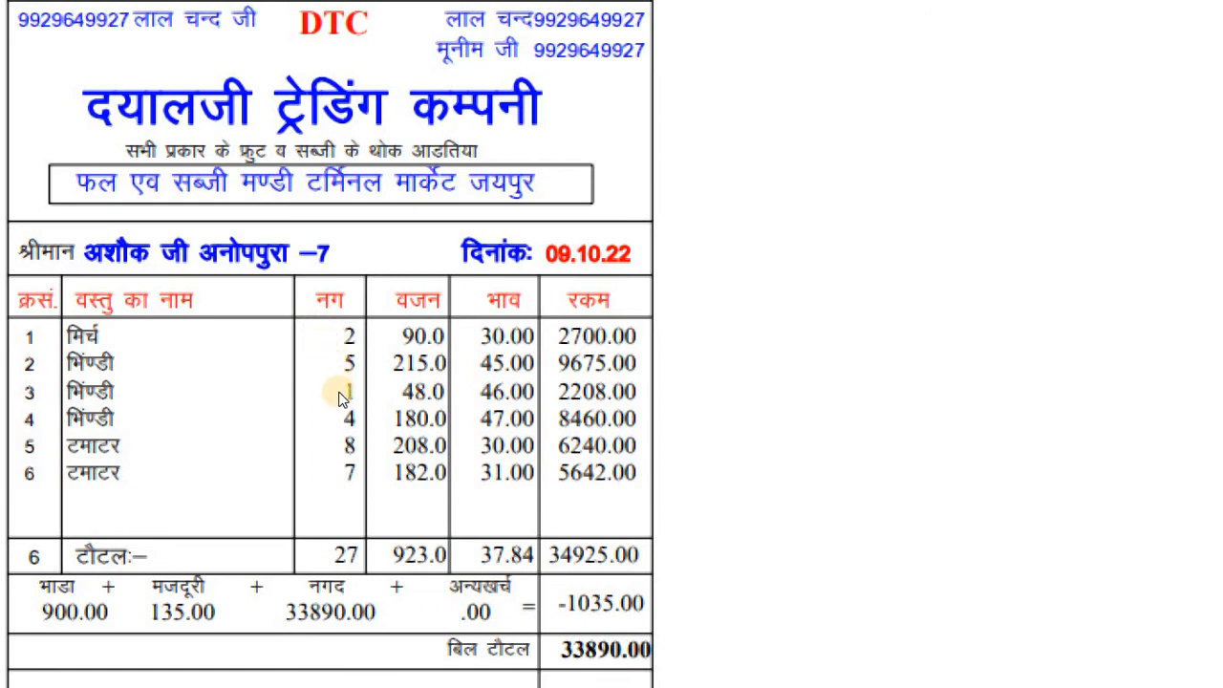
scroll(531, 464, "down", 3)
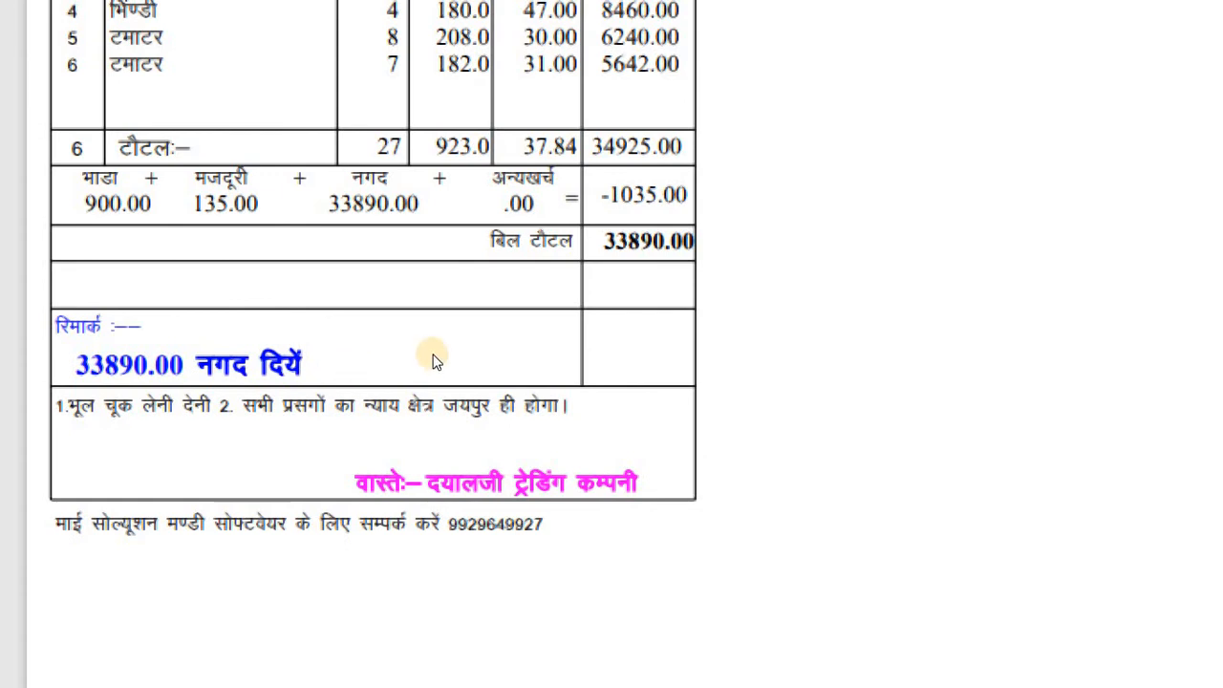
scroll(432, 360, "up", 3)
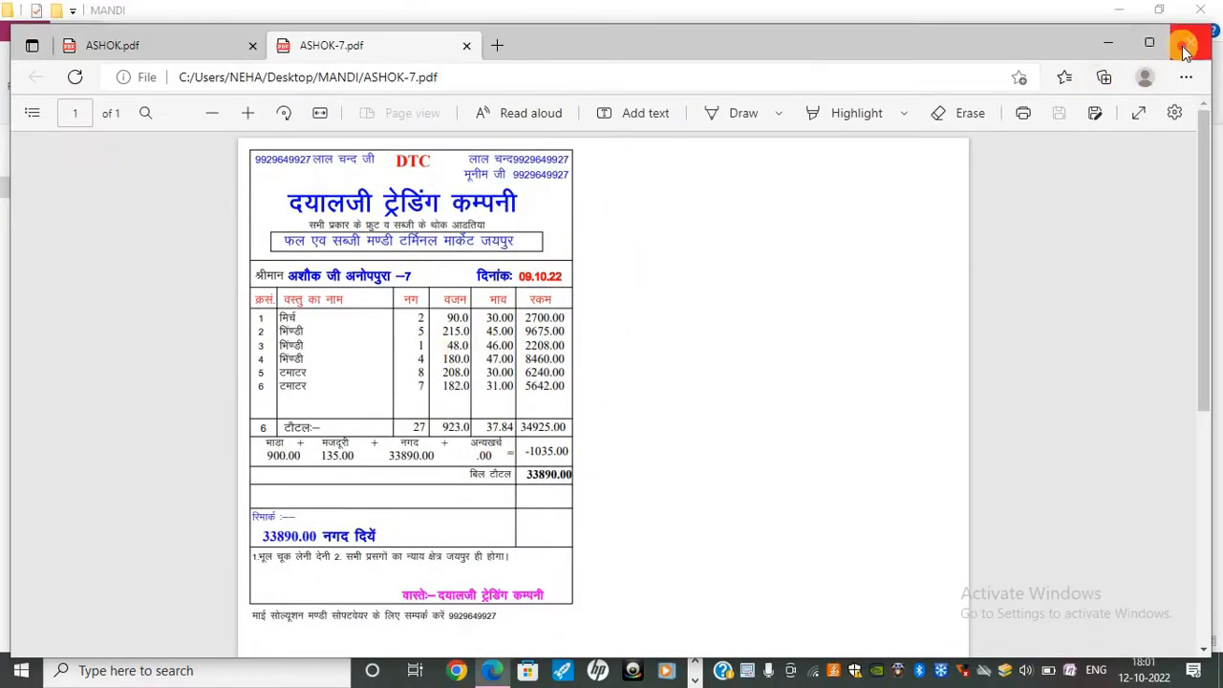
- Close the ASHOK-7 PDF and open the ASHOK PDF from the MANDI folder
left_click(1191, 42)
double_click(200, 219)
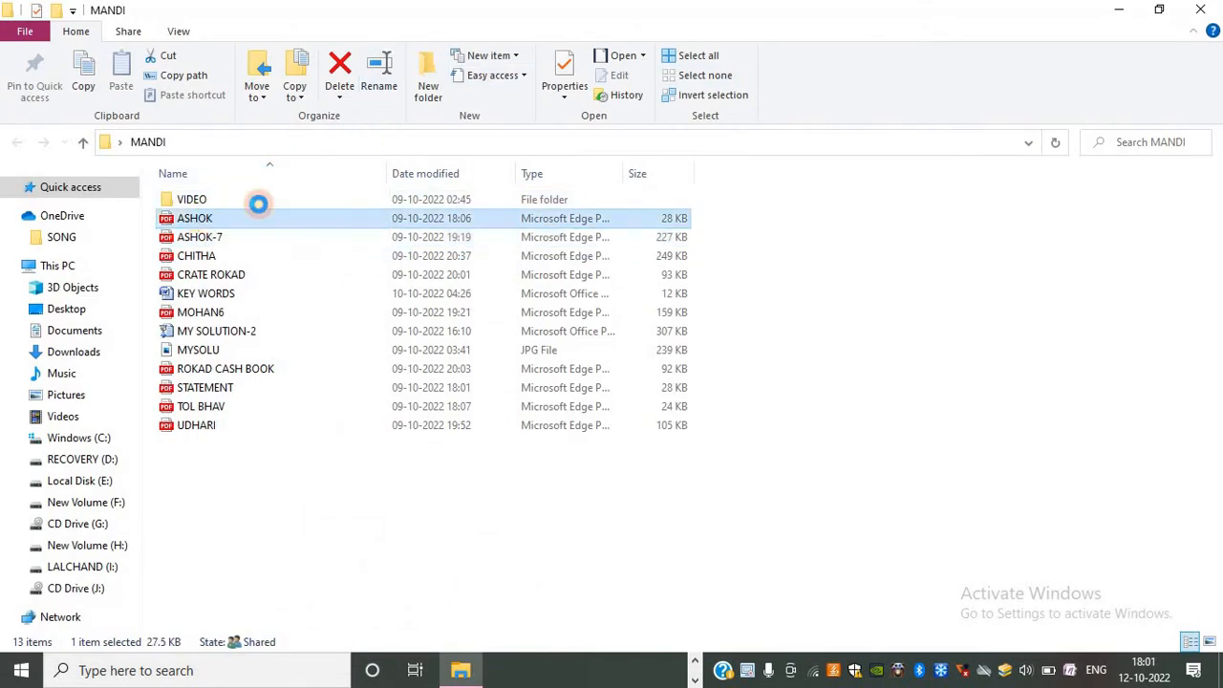